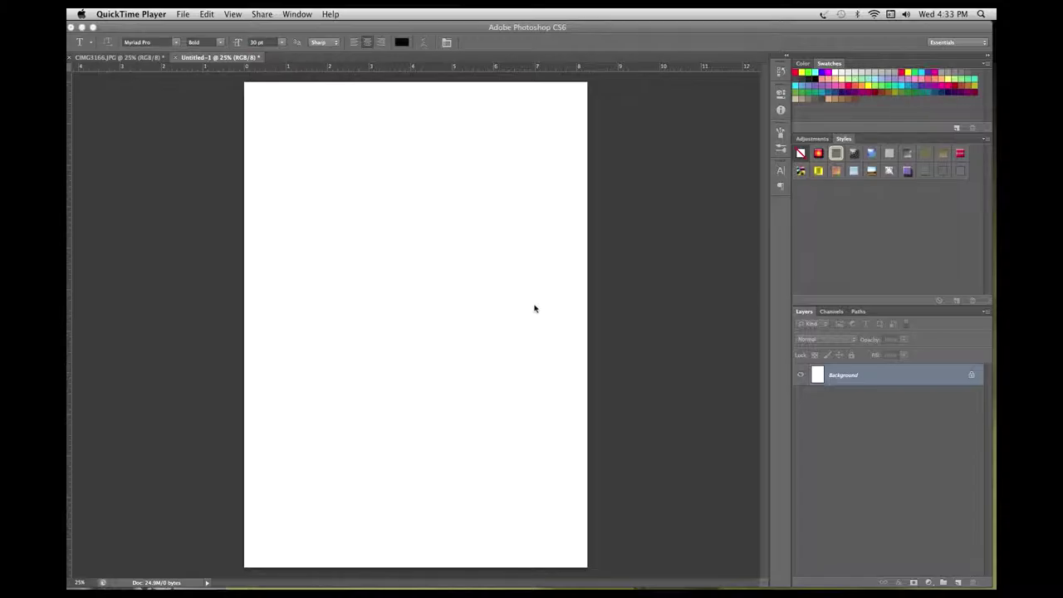
- Bring Photoshop to the front and pick the Pen tool in the Tools panel
left_click(537, 309)
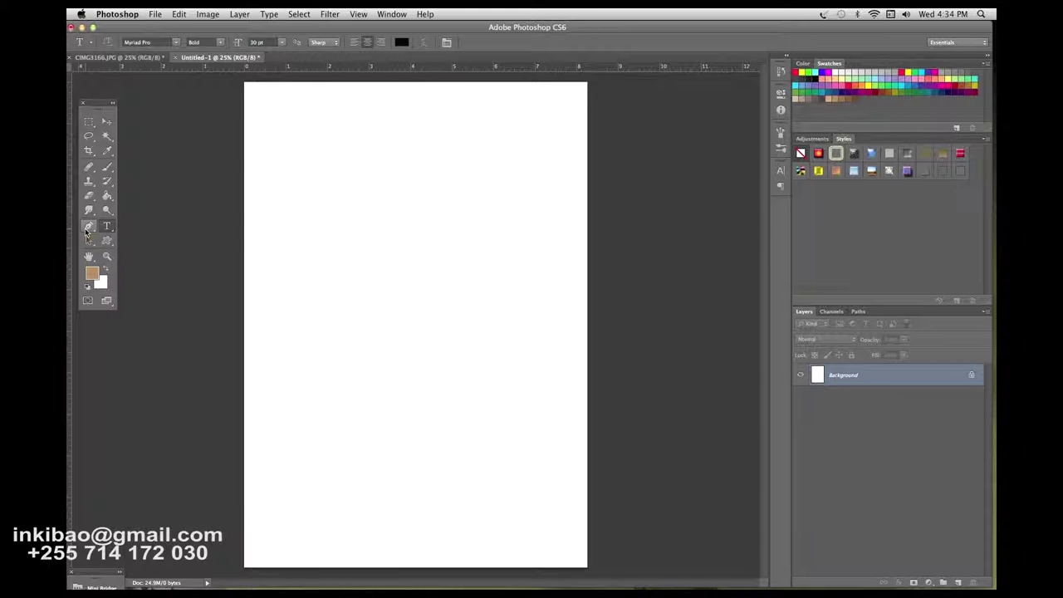
left_click(86, 231)
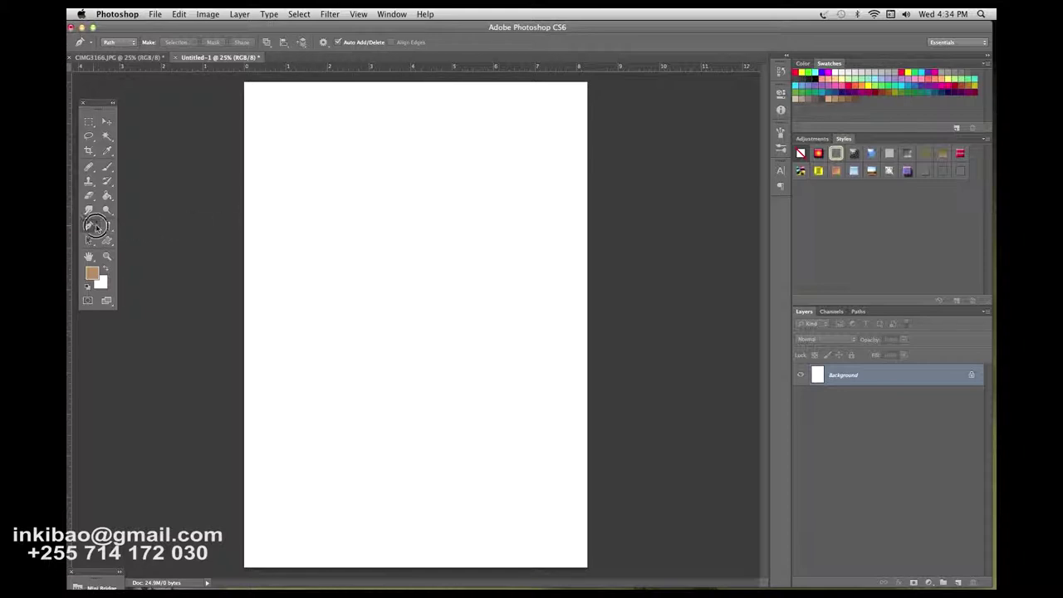
- Choose the standard Pen Tool, draw a trial curved segment, then delete it
left_click_drag(89, 226, 159, 225)
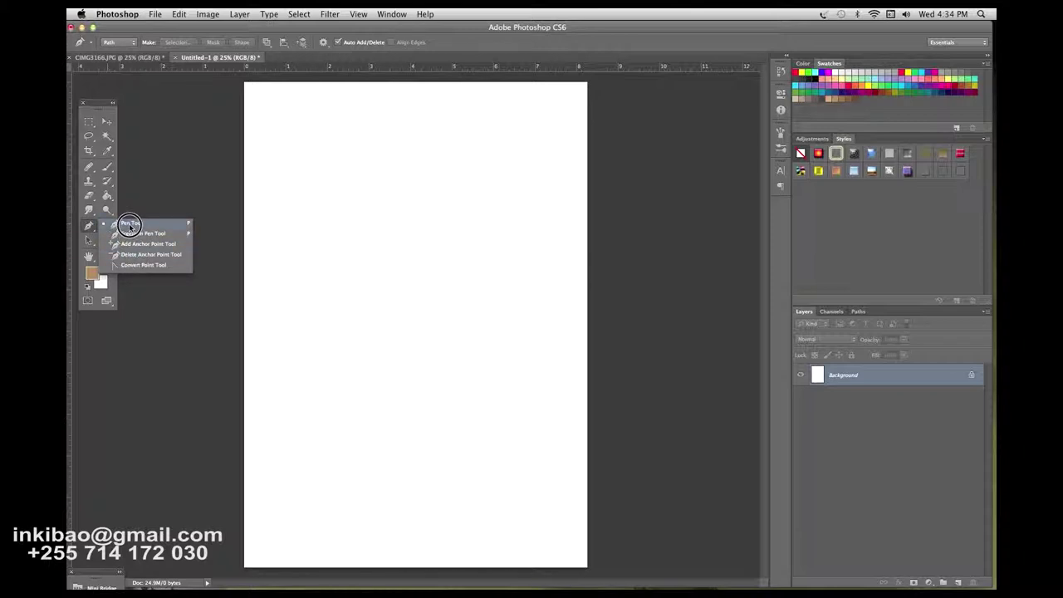
left_click(129, 225)
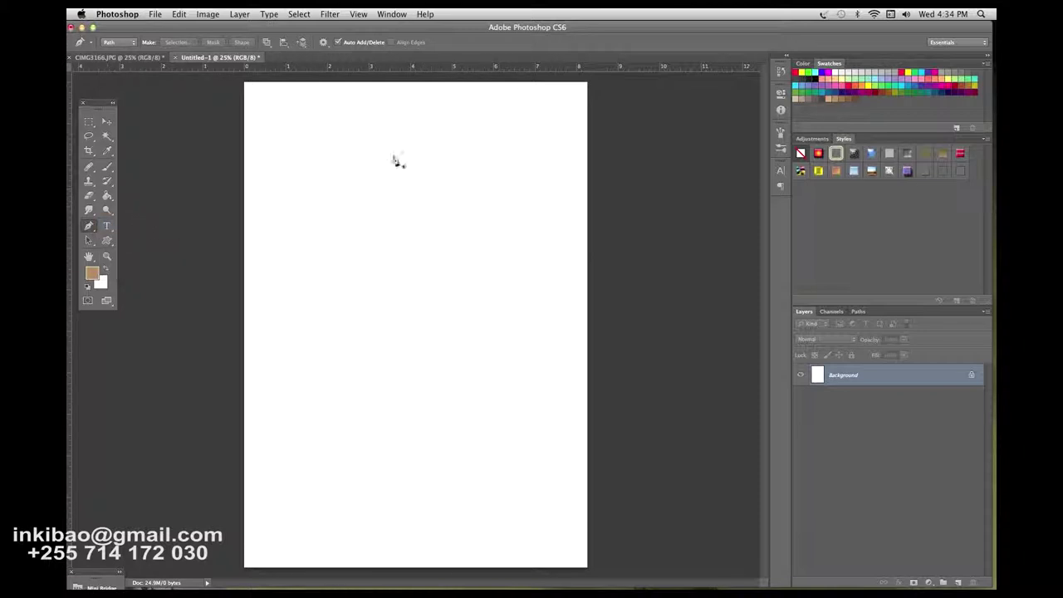
mouse_move(390, 149)
left_mouse_down()
mouse_move(273, 264)
mouse_move(463, 430)
mouse_move(380, 393)
left_mouse_up()
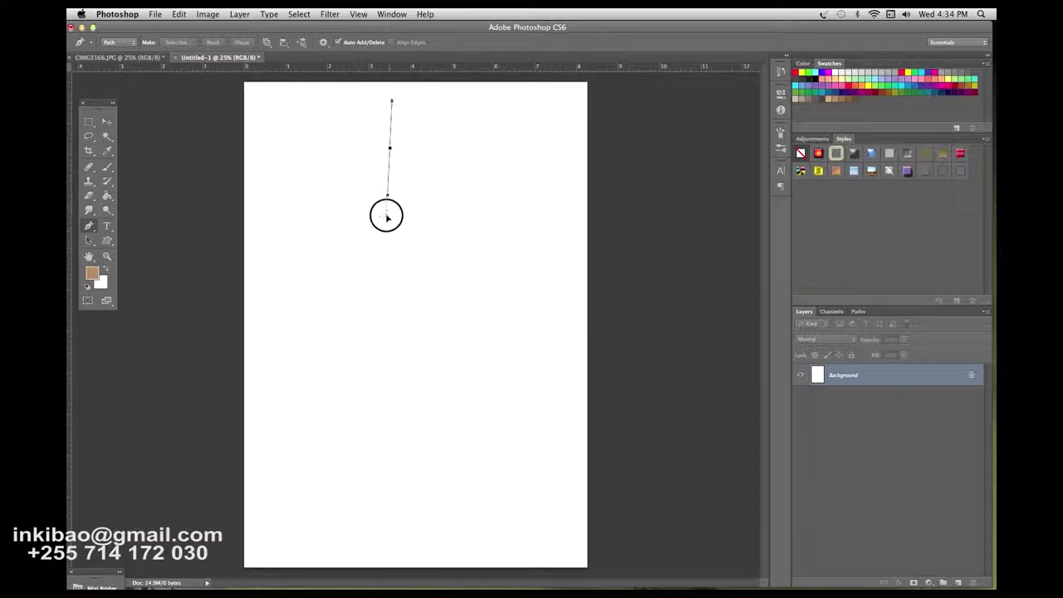
left_click_drag(379, 394, 382, 166)
key("Delete")
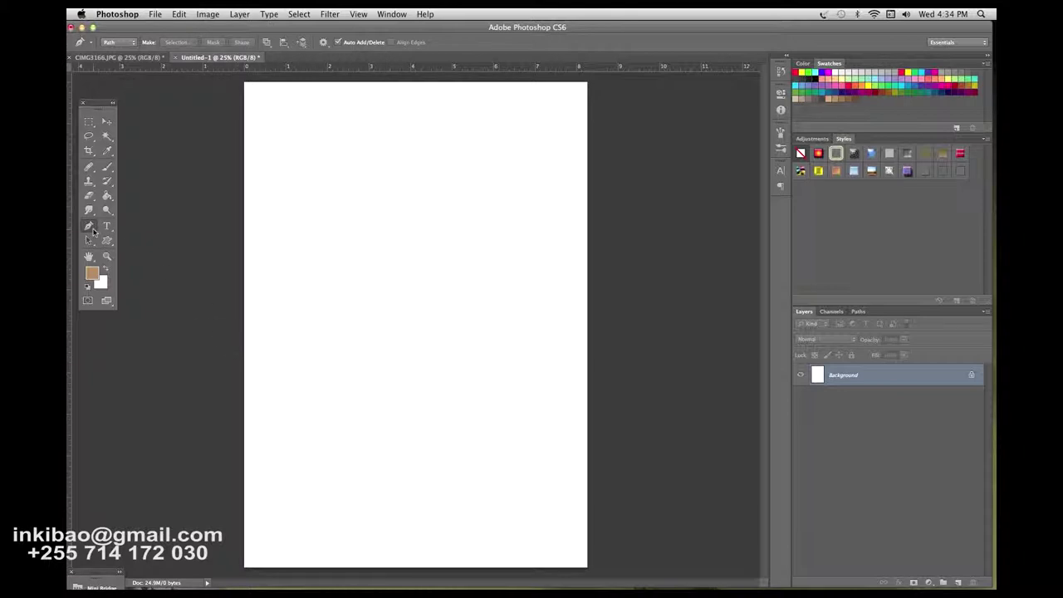
left_click_drag(94, 232, 148, 237)
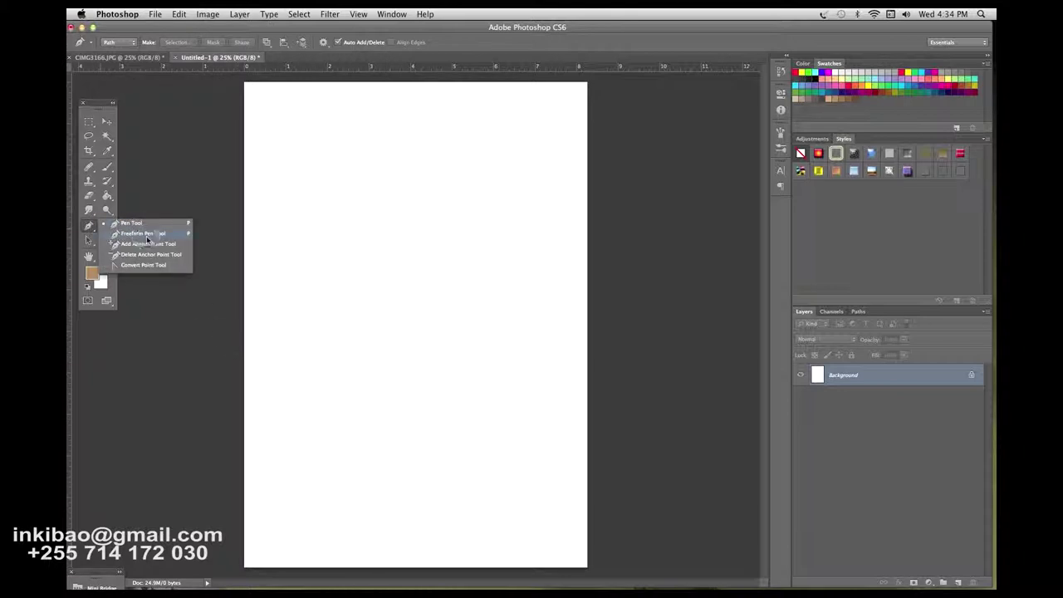
- Draw a wavy S-shaped Freeform Pen path, test turning it into a selection, then undo and delete it
left_click(147, 236)
mouse_move(422, 125)
left_mouse_down()
mouse_move(283, 401)
mouse_move(374, 503)
left_mouse_up()
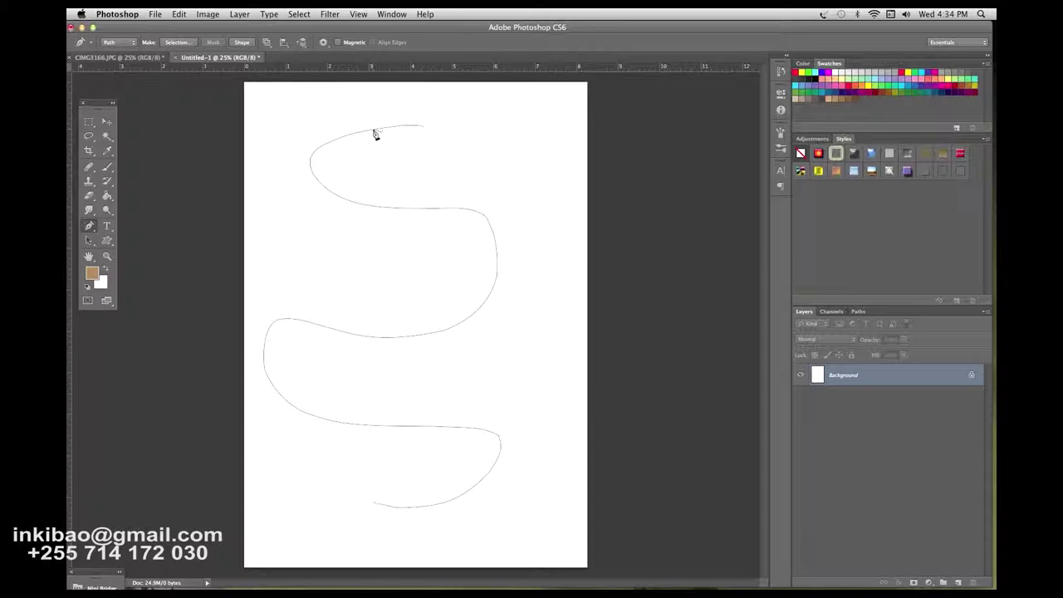
left_click(180, 42)
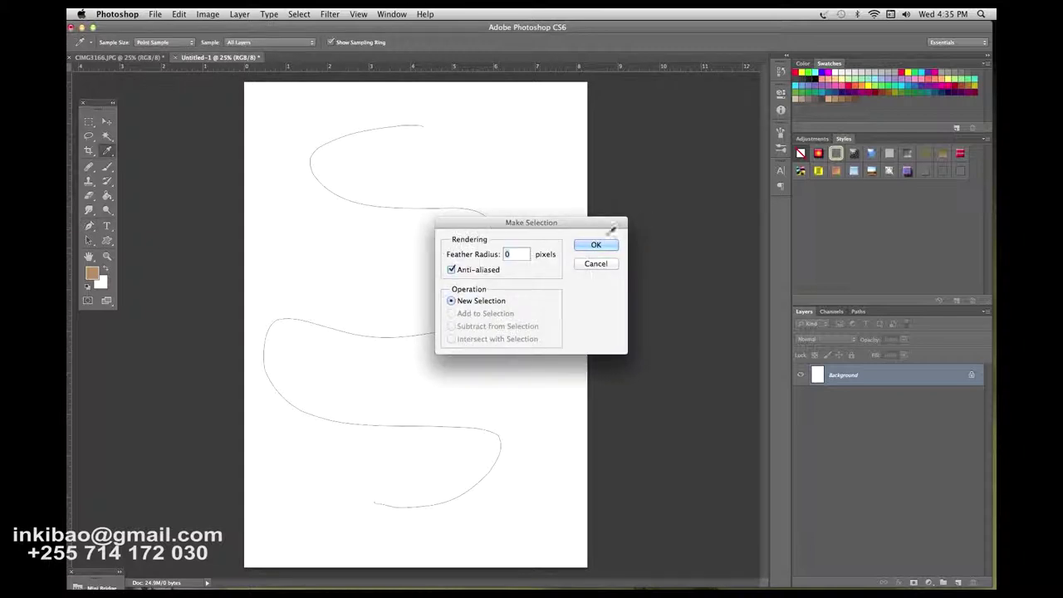
left_click(596, 246)
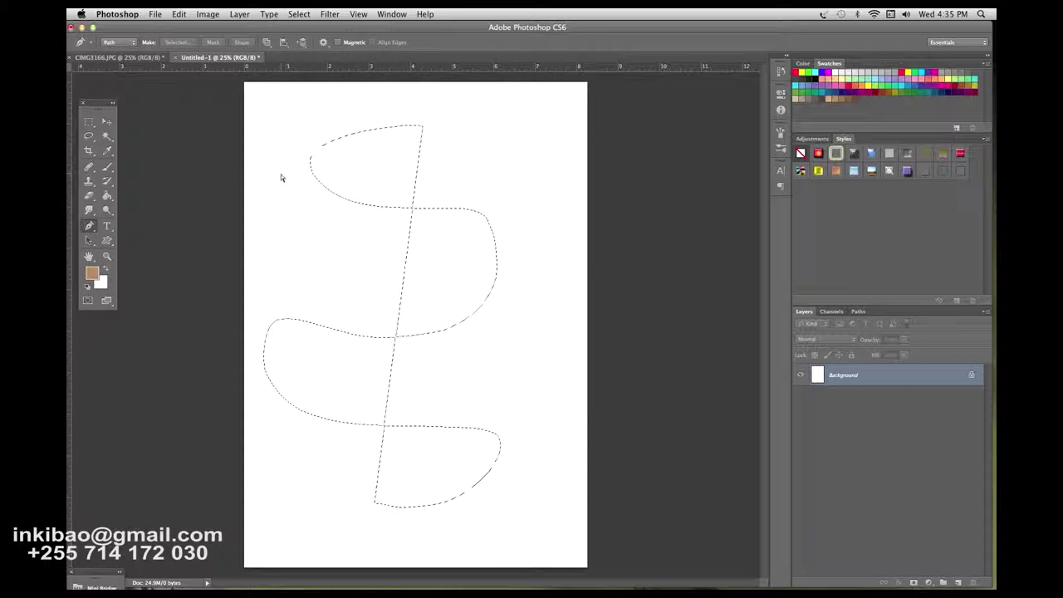
key("ctrl+z")
key("Delete")
mouse_move(381, 143)
left_mouse_down()
mouse_move(465, 249)
mouse_move(381, 150)
left_mouse_up()
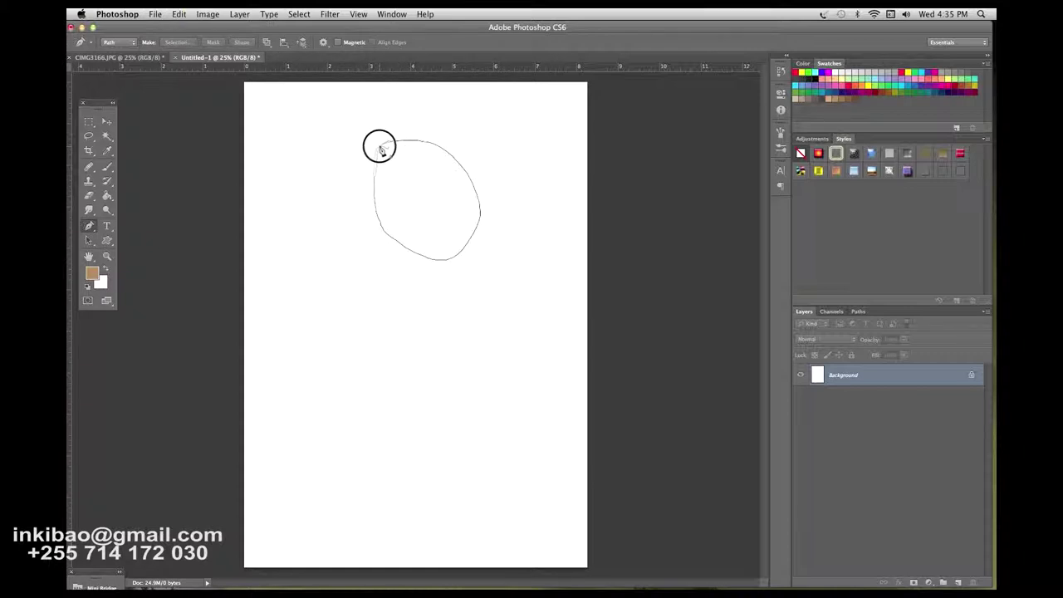
- Close the freeform loop, convert it to a selection, then deselect it
left_click_drag(380, 150, 382, 147)
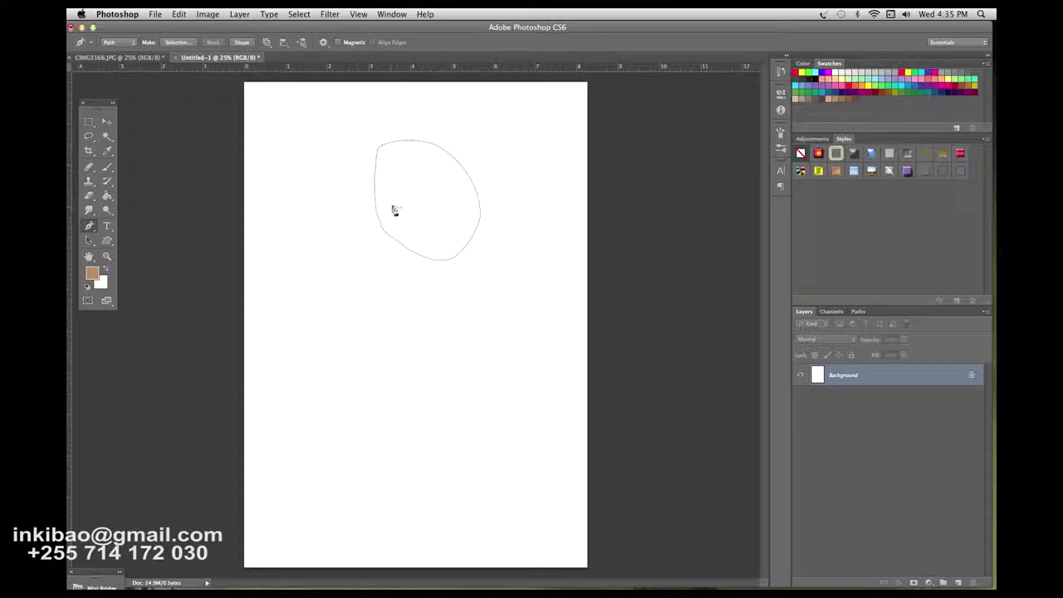
left_click(171, 43)
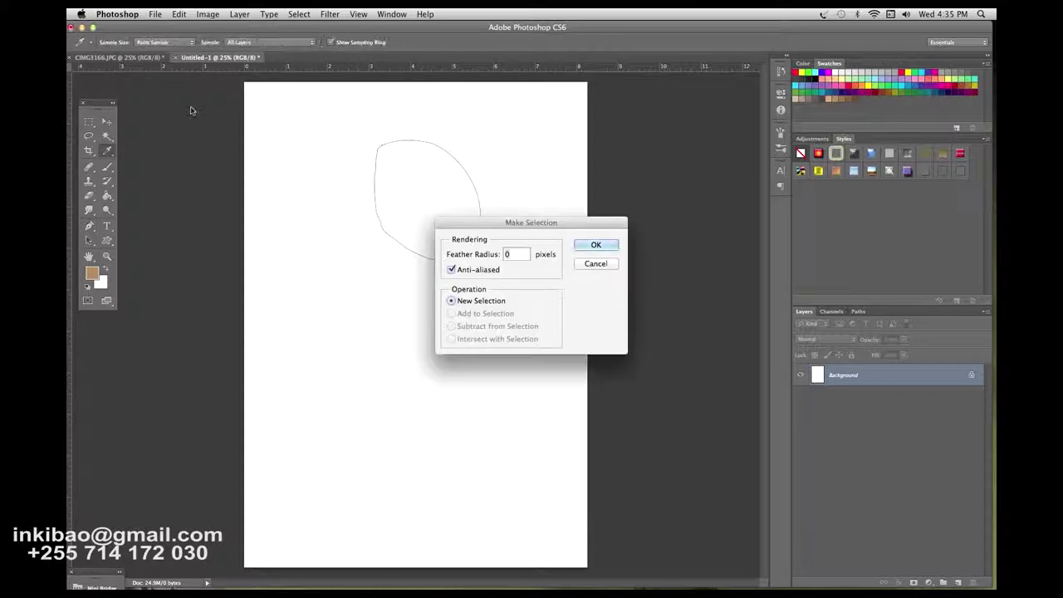
left_click(598, 245)
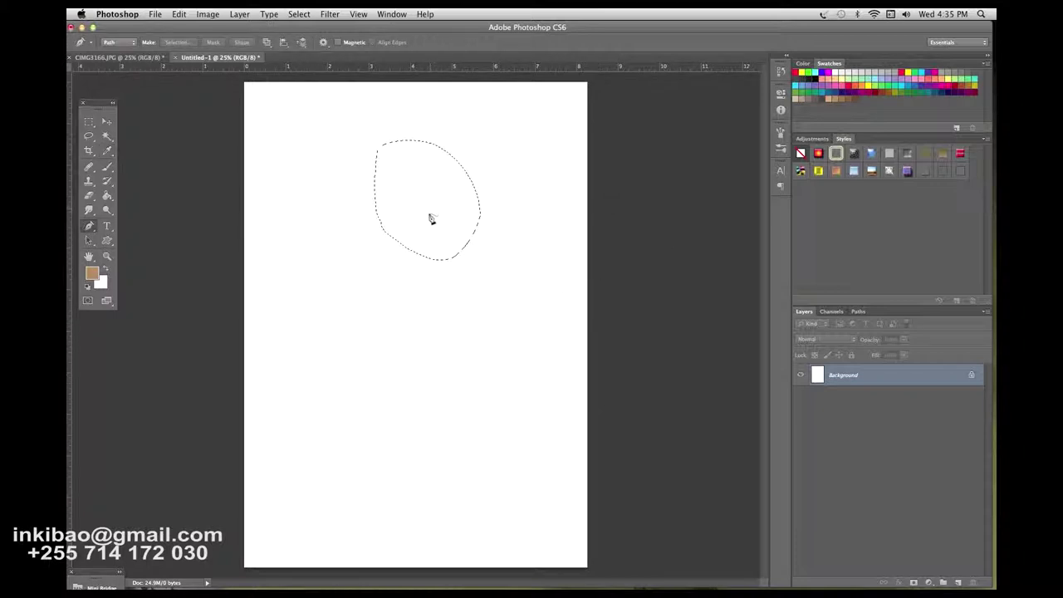
key("ctrl+d")
- Draw a larger rounded loop as a brown shape layer, check the colour picker, then undo it
left_click_drag(447, 166, 493, 166)
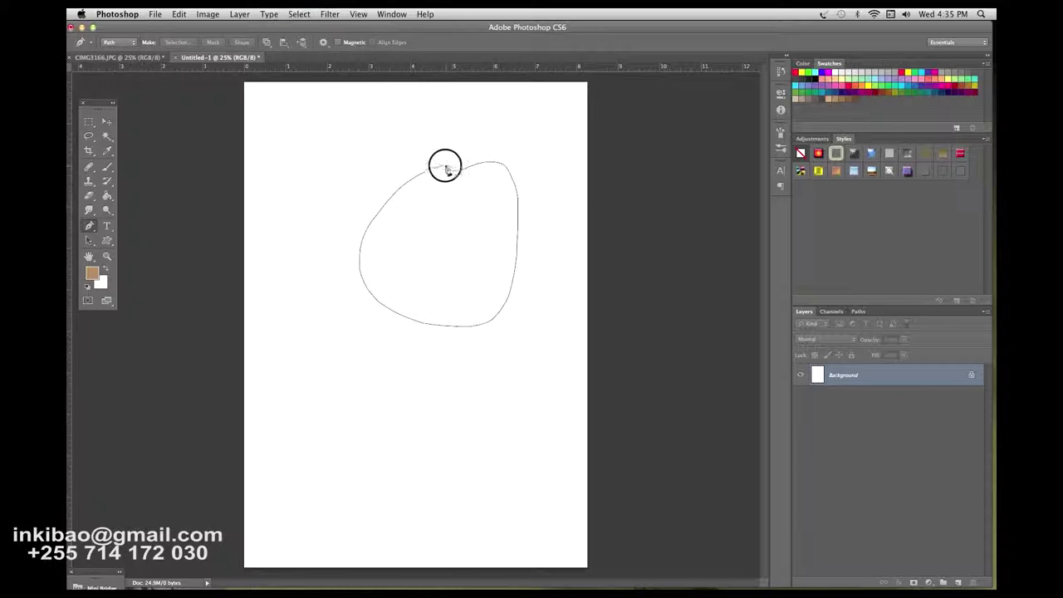
left_click_drag(493, 164, 443, 166)
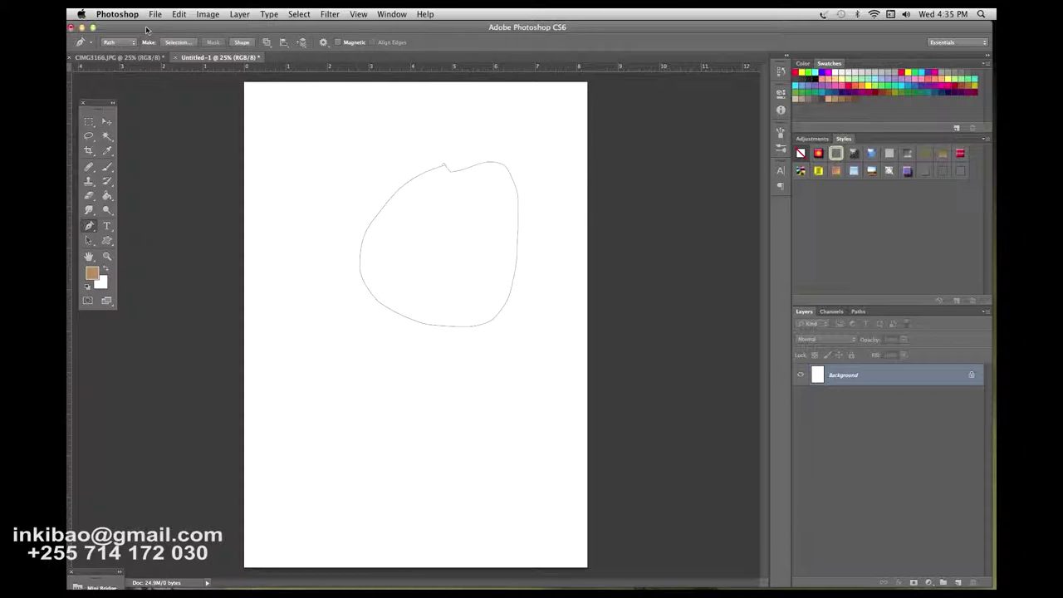
left_click(241, 43)
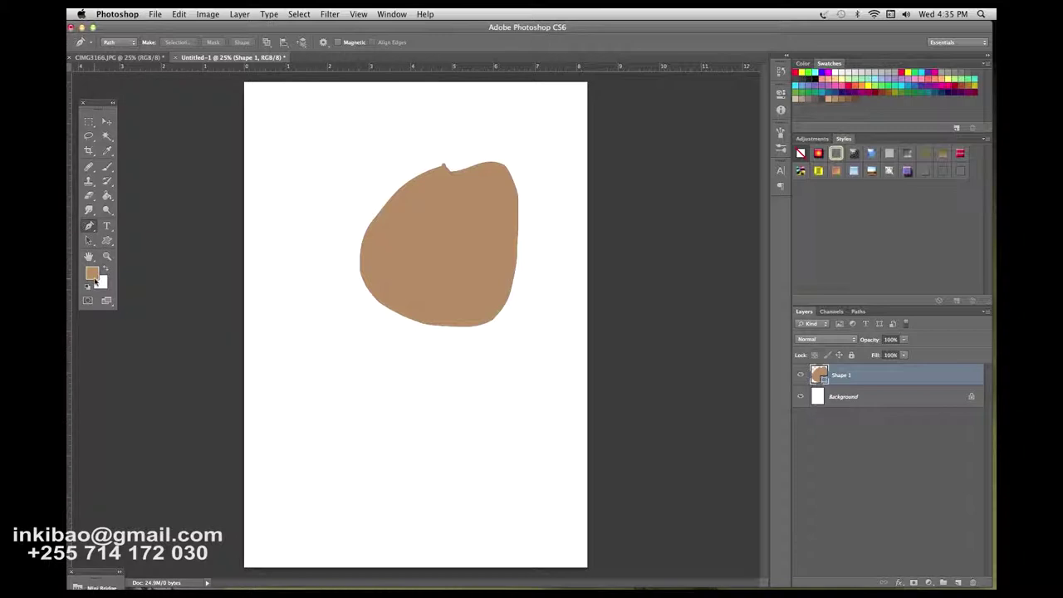
left_click(91, 275)
left_click(650, 215)
key("ctrl+z")
key("ctrl+z")
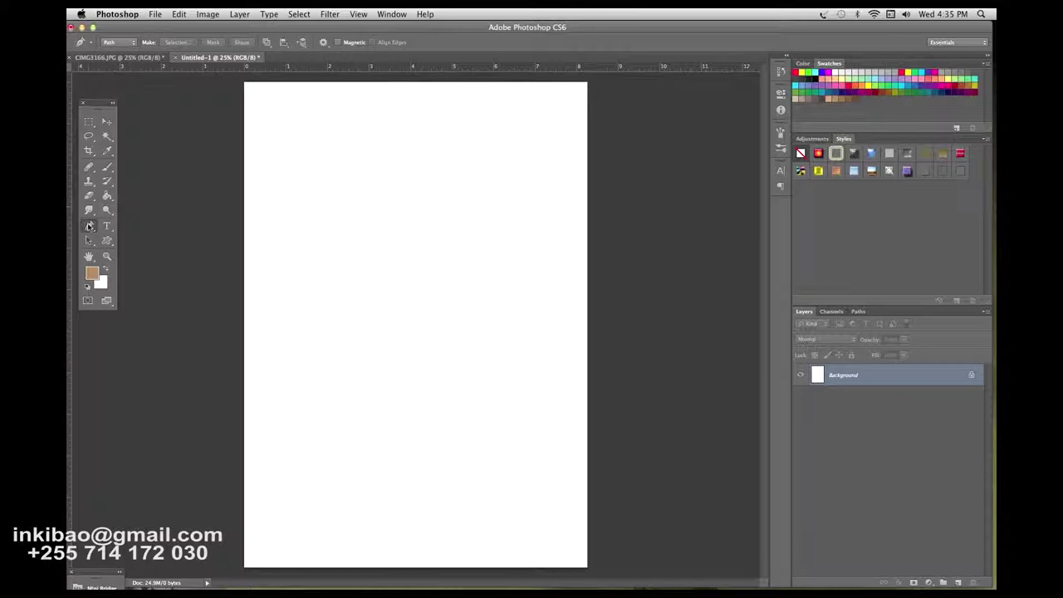
left_click_drag(89, 225, 126, 224)
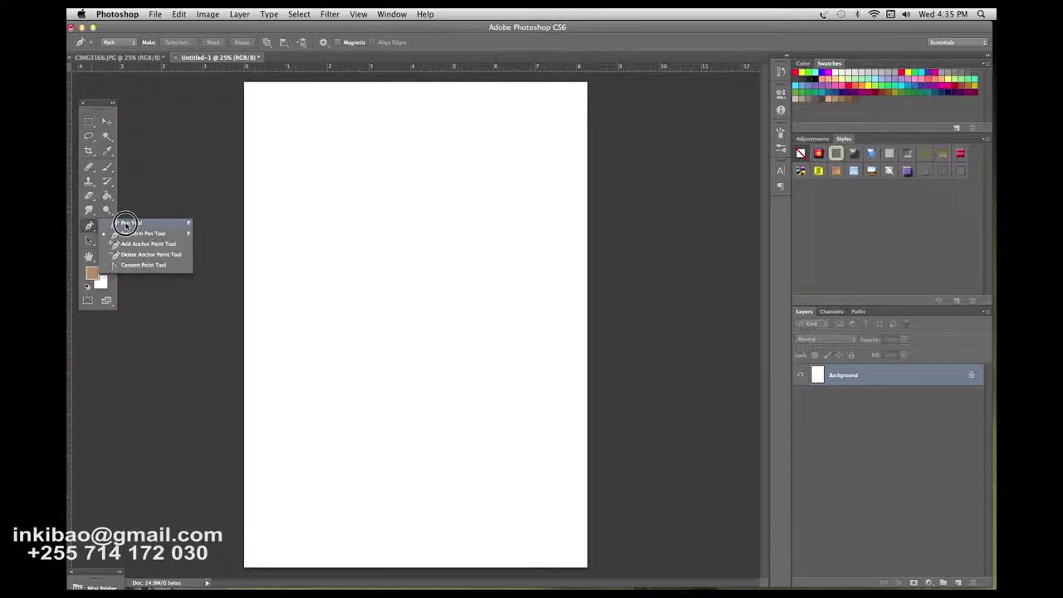
- Draw a closed curved shape with the Pen Tool using about eight anchors
left_click(125, 225)
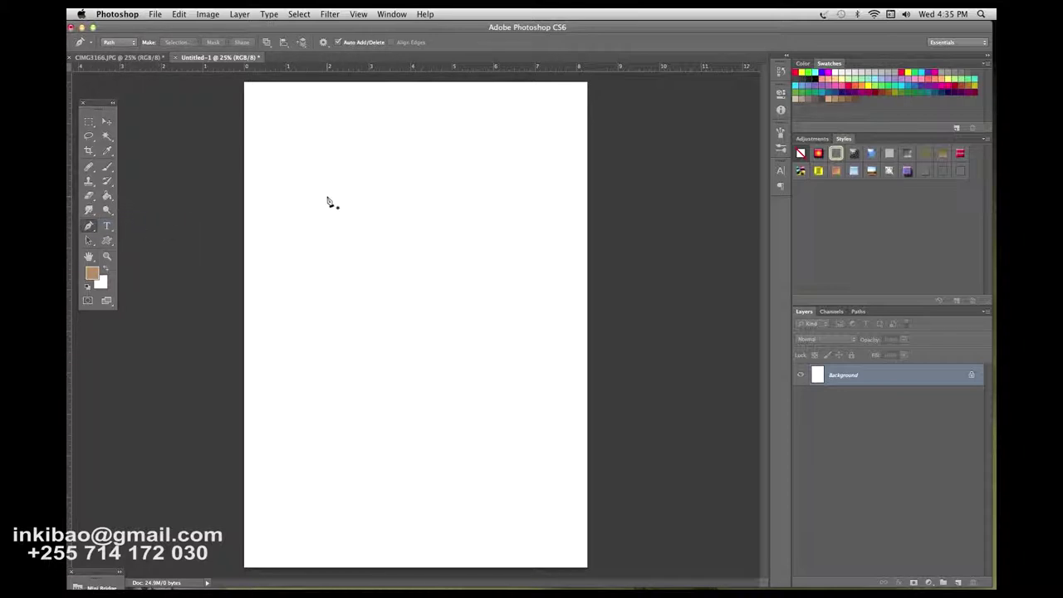
left_click(328, 132)
left_click(397, 132)
left_click_drag(398, 132, 406, 138)
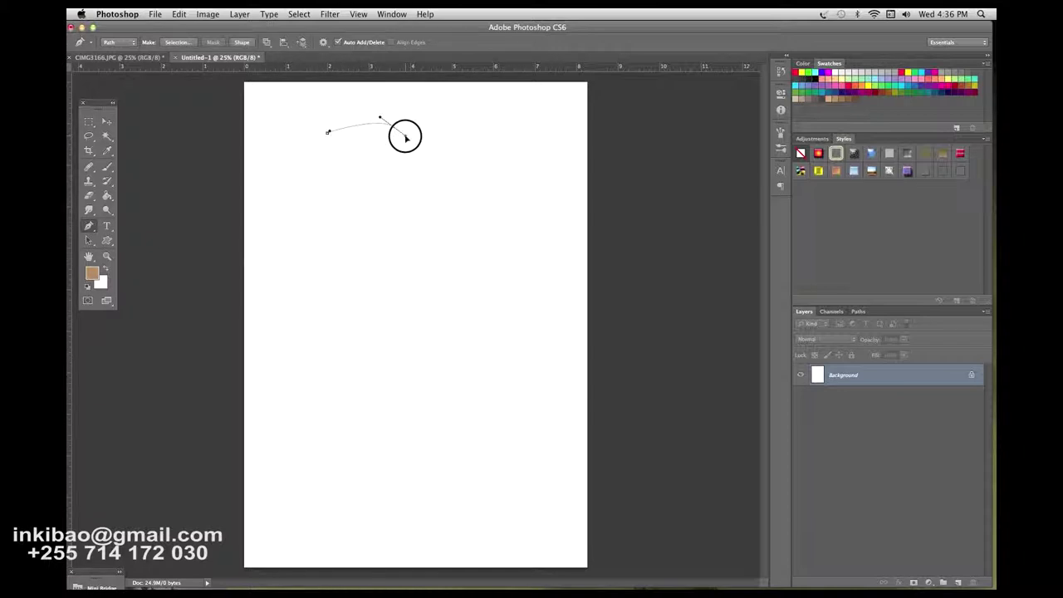
left_click(459, 191)
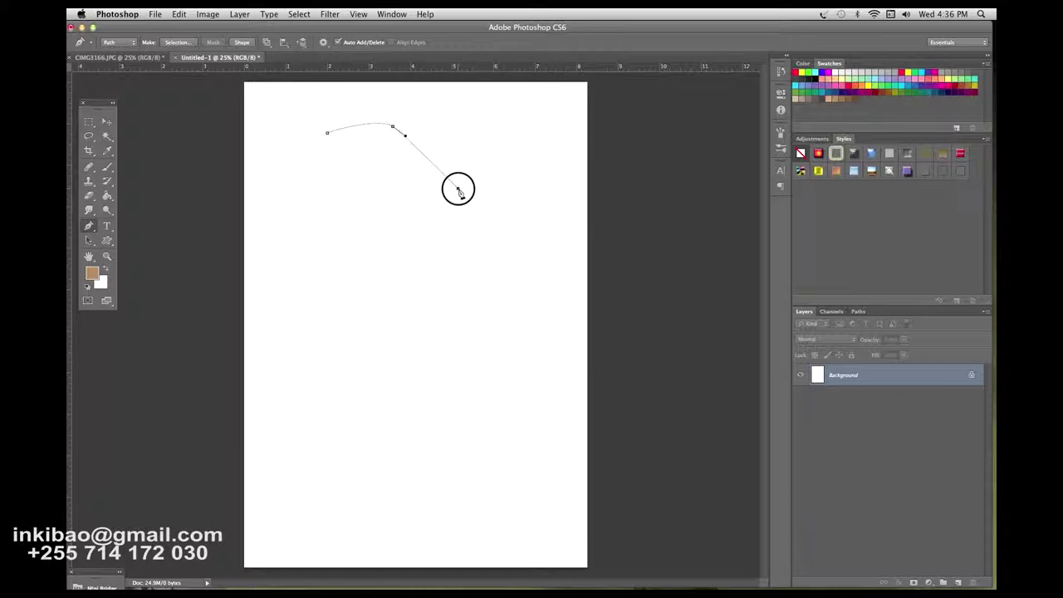
left_click(443, 294)
left_click(349, 325)
left_click_drag(272, 272, 271, 264)
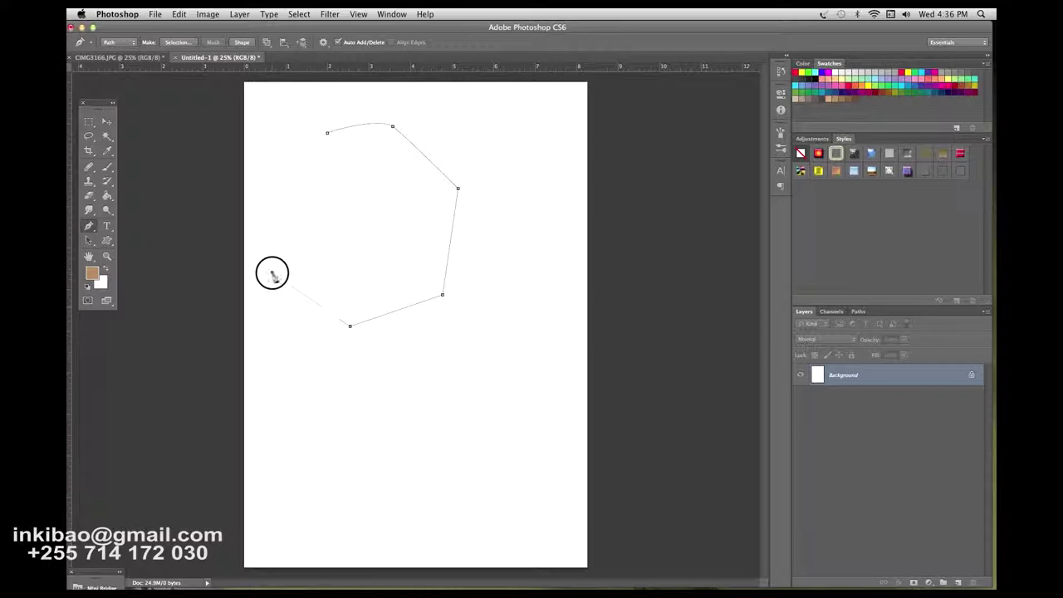
left_click_drag(272, 185, 291, 161)
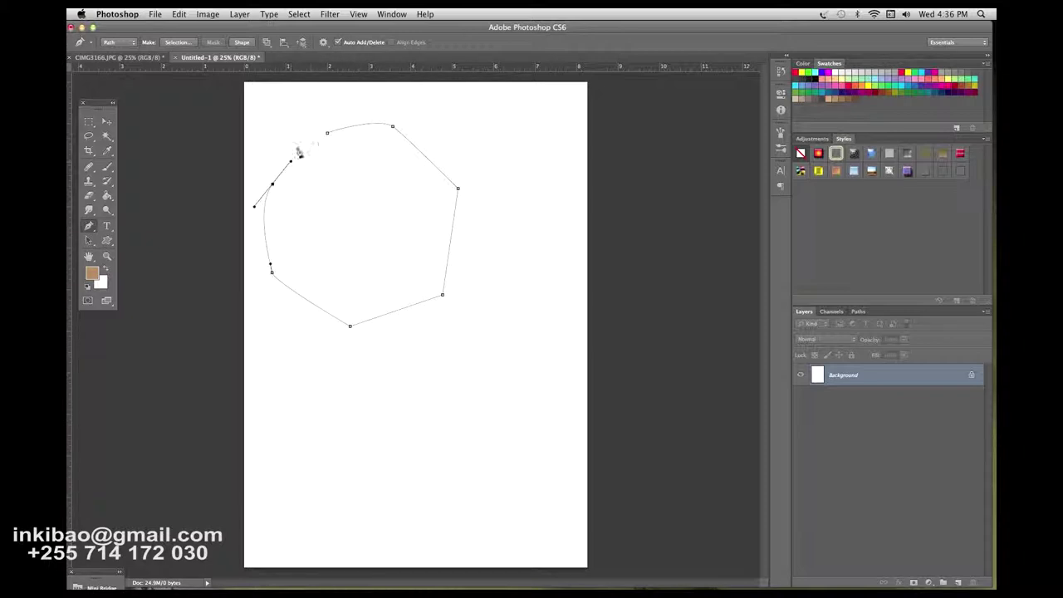
left_click(328, 135)
- Convert the closed path to a selection, then undo back to its first curved segment
right_click(352, 182)
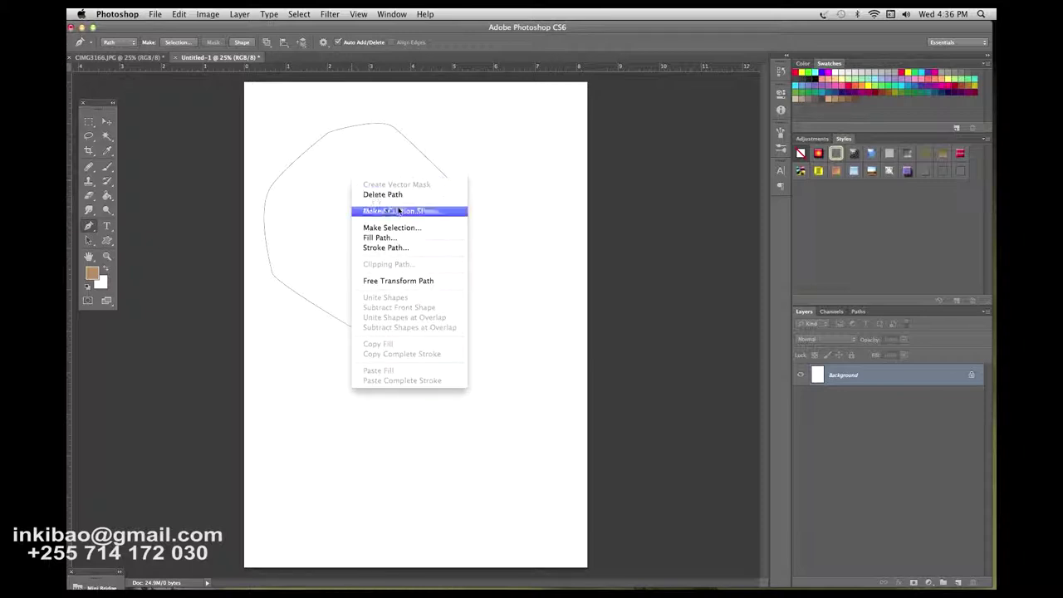
left_click(394, 230)
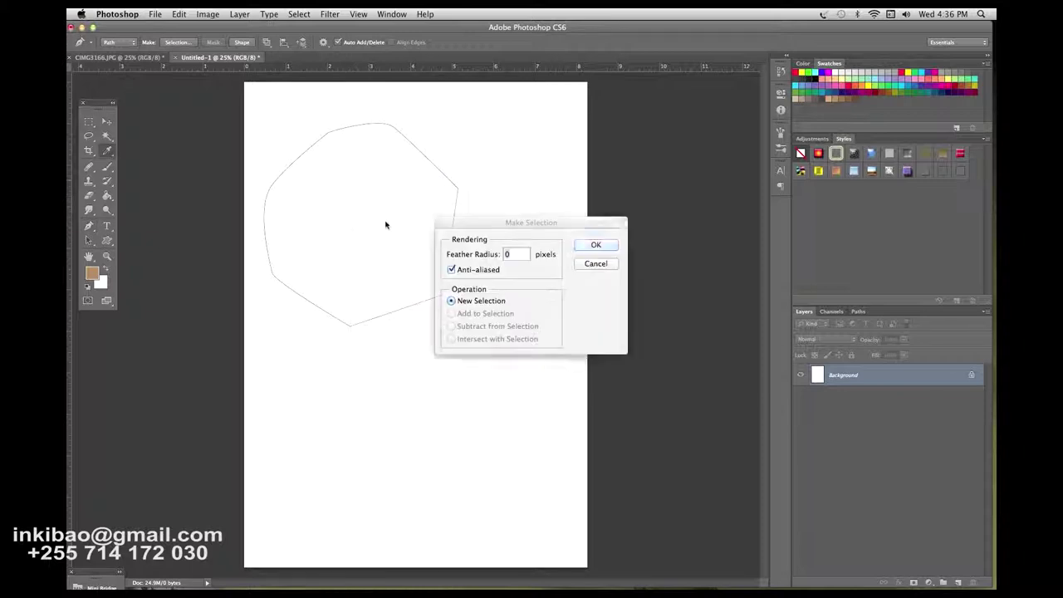
left_click(596, 246)
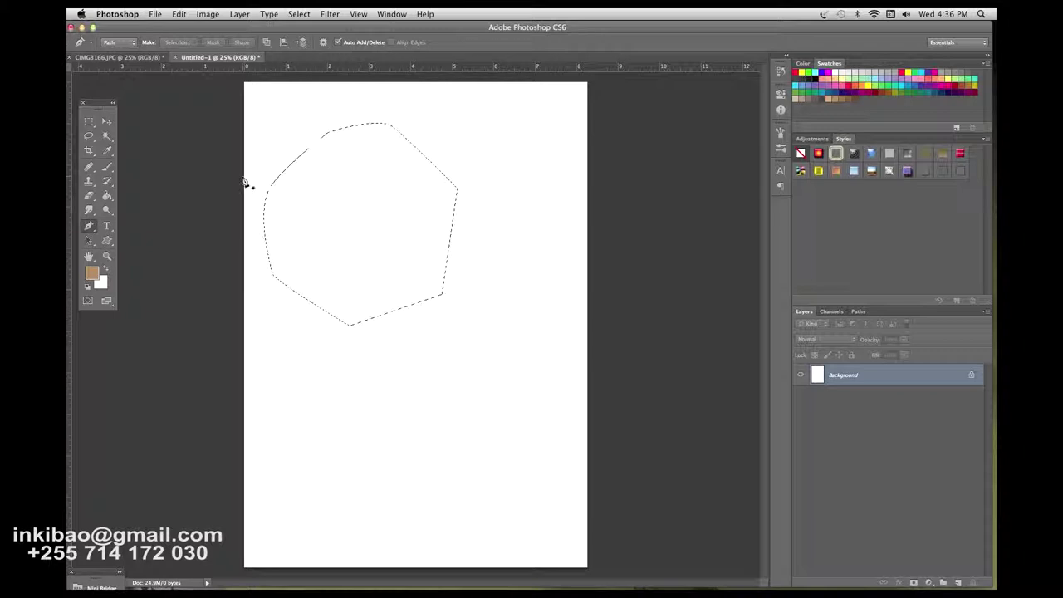
key("ctrl+z")
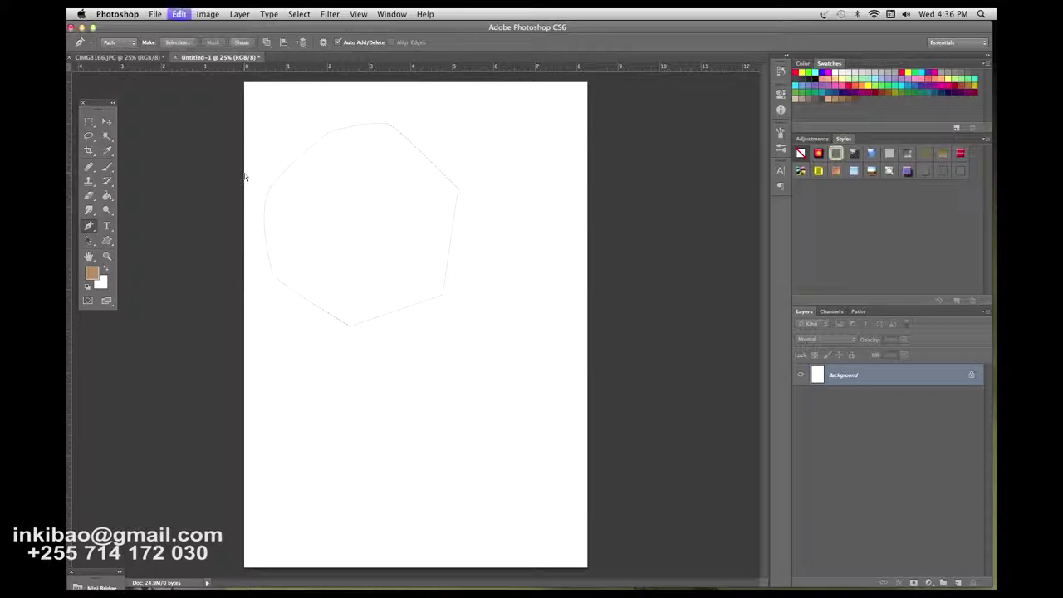
key("ctrl+alt+z")
key("ctrl+alt+z")
key("ctrl+alt+z")
key("ctrl+alt+z")
key("ctrl+alt+z")
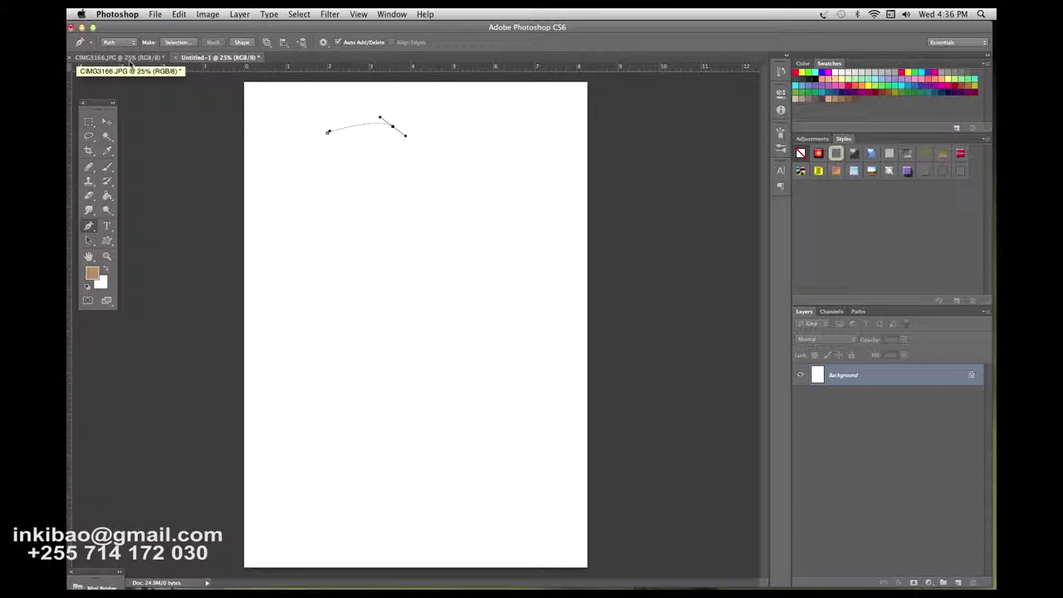
key("ctrl+alt+z")
key("ctrl+alt+z")
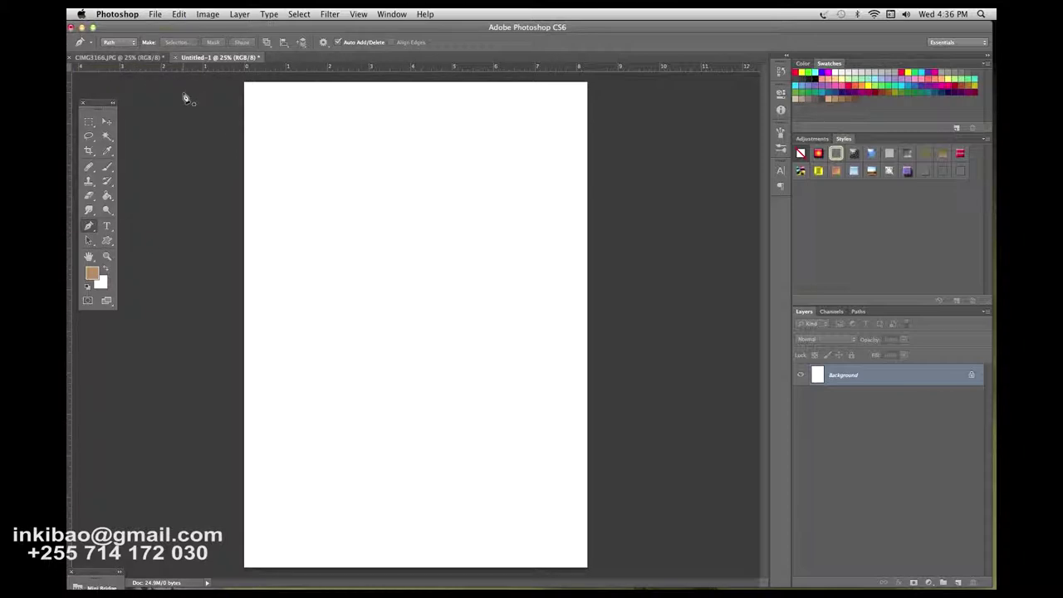
- On CIMG3166.JPG, start a Pen path at the hairline and trace down the forehead to the nose
left_click(127, 60)
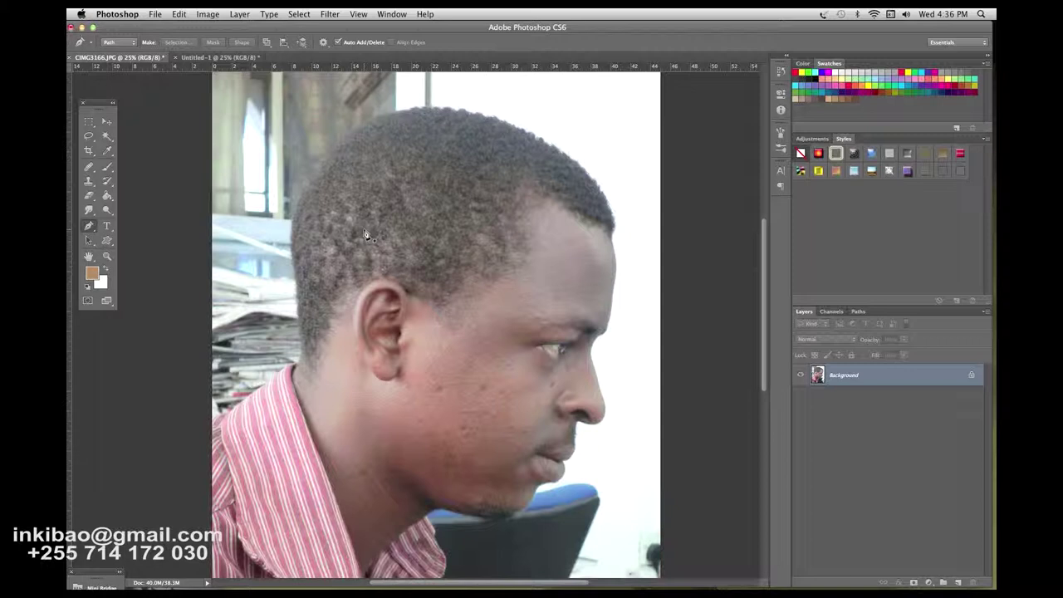
left_click(612, 244)
left_click_drag(615, 282, 611, 311)
left_click(605, 332)
left_click_drag(605, 332, 601, 344)
left_click(599, 344)
left_click_drag(595, 362, 607, 418)
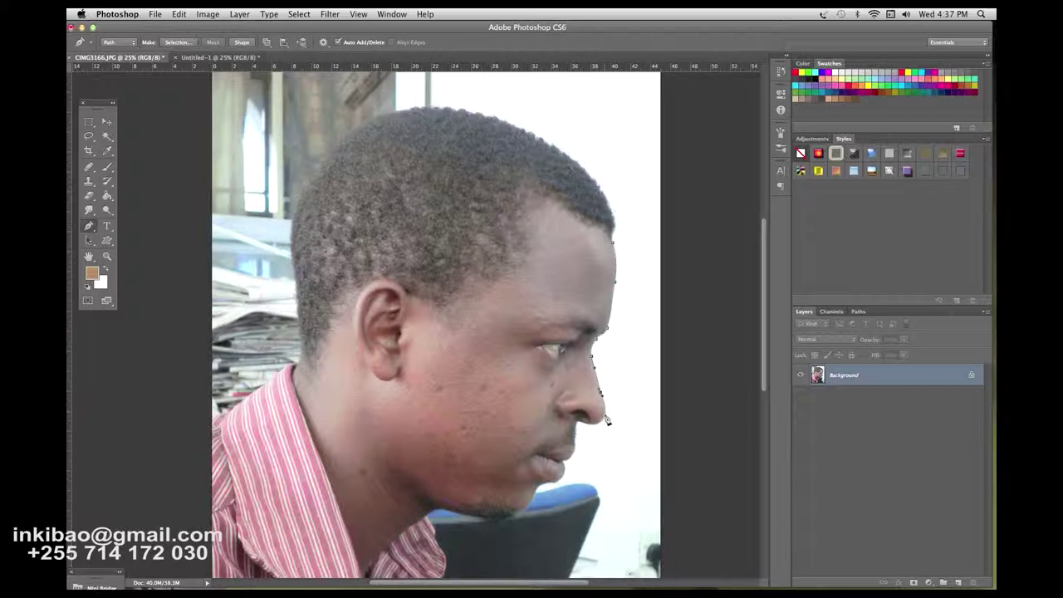
left_click_drag(606, 415, 608, 420)
- Continue the path around the nostril, lips and chin, then down the neck
left_click_drag(579, 424, 573, 425)
left_click(575, 438)
left_click(575, 452)
left_click_drag(565, 462, 566, 470)
left_click_drag(558, 479, 550, 489)
left_click_drag(543, 484, 538, 494)
left_click_drag(508, 516, 425, 525)
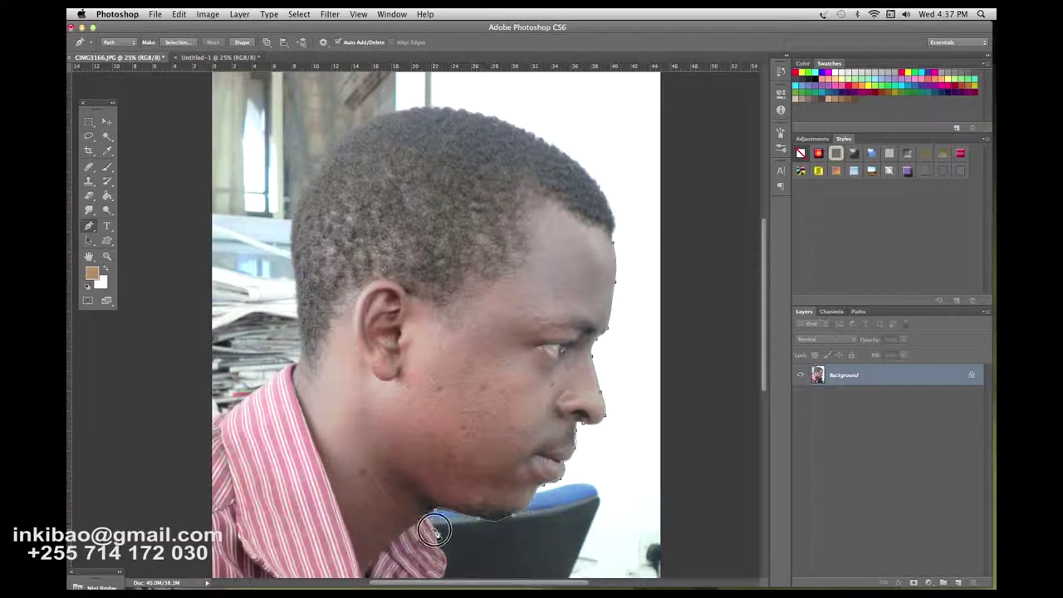
left_click(444, 575)
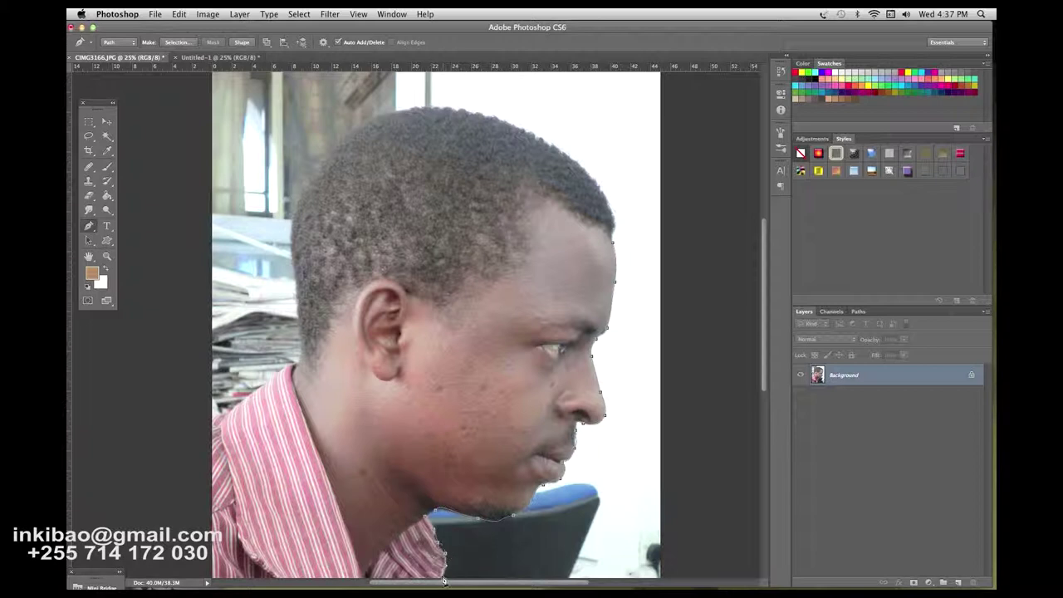
- Zoom out and run the path along the bottom edge, up the left side to the collar
key("ctrl+minus")
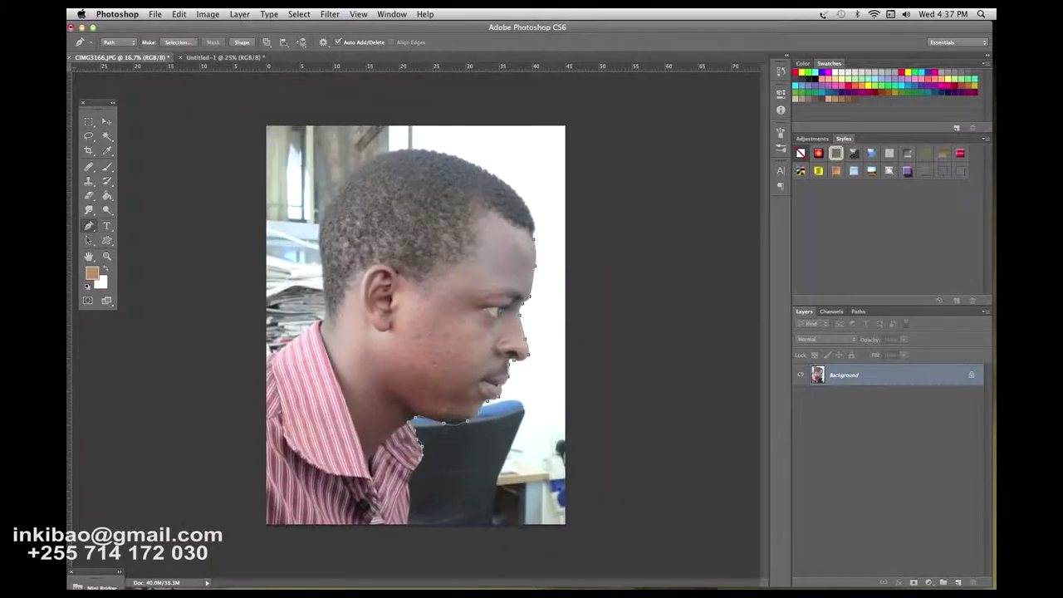
left_click(408, 536)
left_click_drag(319, 538, 246, 524)
left_click_drag(256, 418, 256, 412)
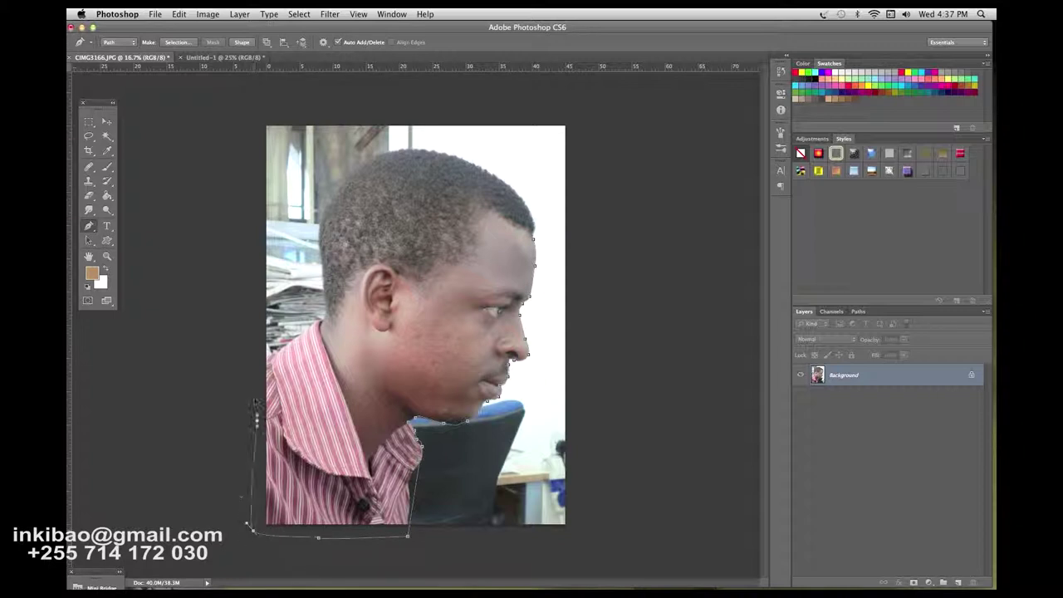
left_click(262, 355)
left_click(319, 325)
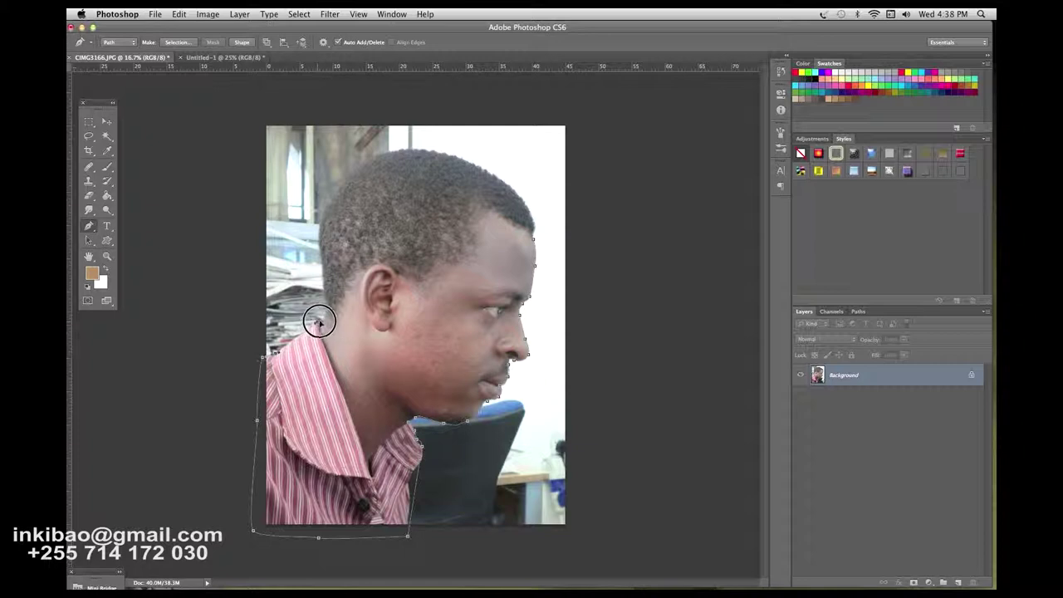
left_click(323, 320)
- Curve the path up the back of the head and over the top of the hair
left_click(321, 285)
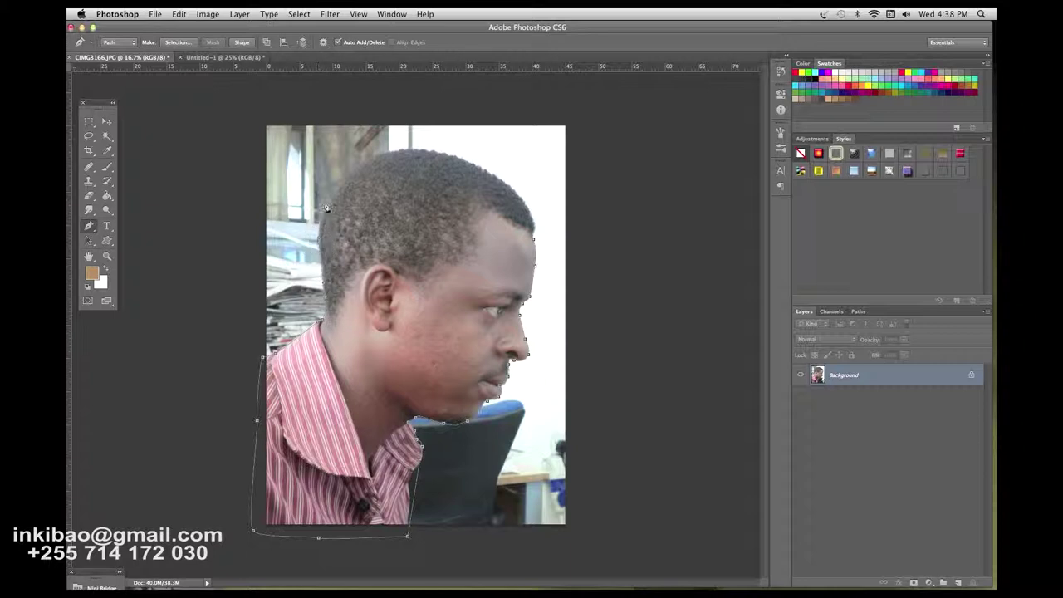
left_click_drag(330, 209, 342, 191)
left_click_drag(373, 155, 381, 152)
left_click_drag(407, 150, 473, 164)
mouse_move(473, 164)
left_mouse_down()
mouse_move(525, 203)
mouse_move(536, 235)
left_mouse_up()
- Turn the traced path into a selection with 0.5 feather radius, then pick the Eraser
right_click(430, 261)
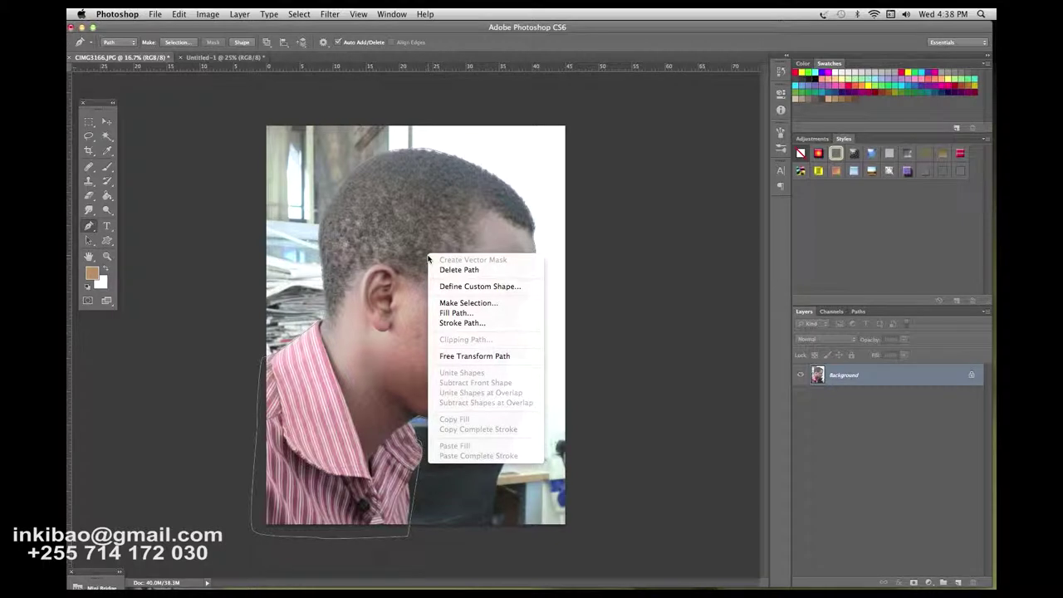
left_click(417, 204)
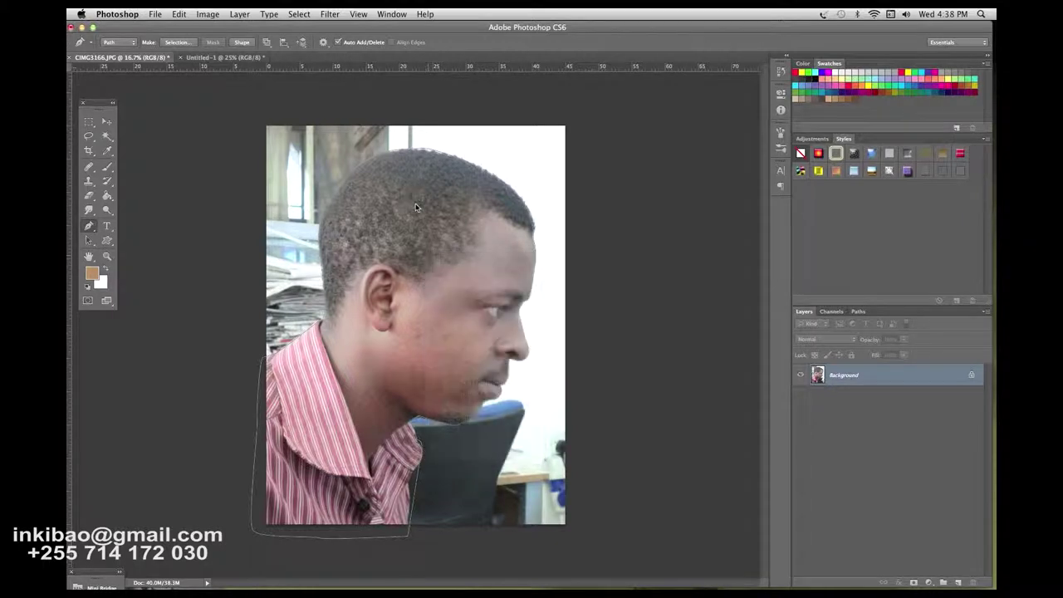
left_click(177, 42)
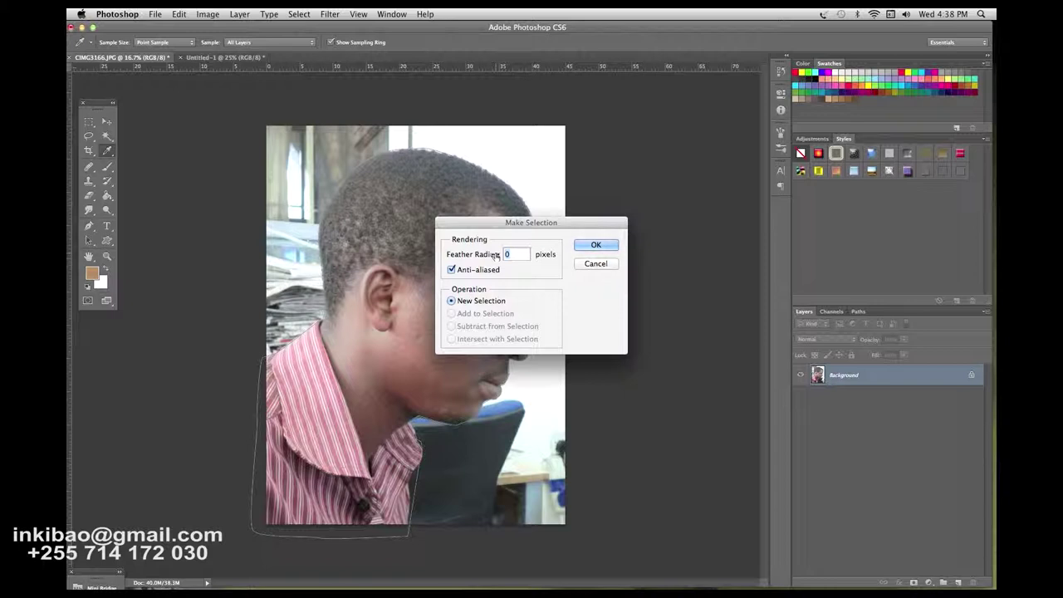
type(".")
type("5")
left_click(595, 245)
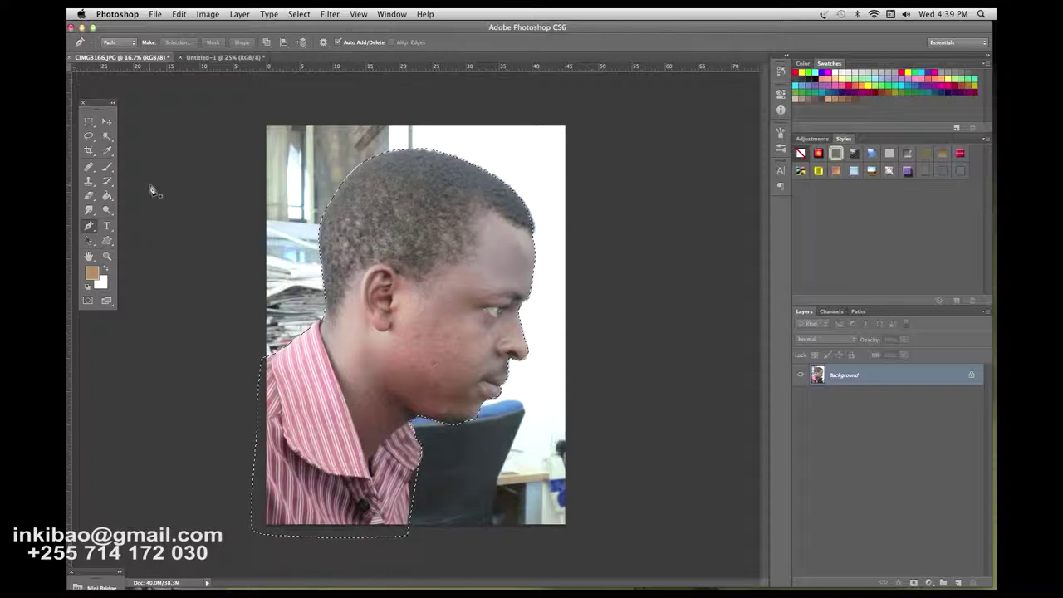
left_click_drag(89, 195, 132, 193)
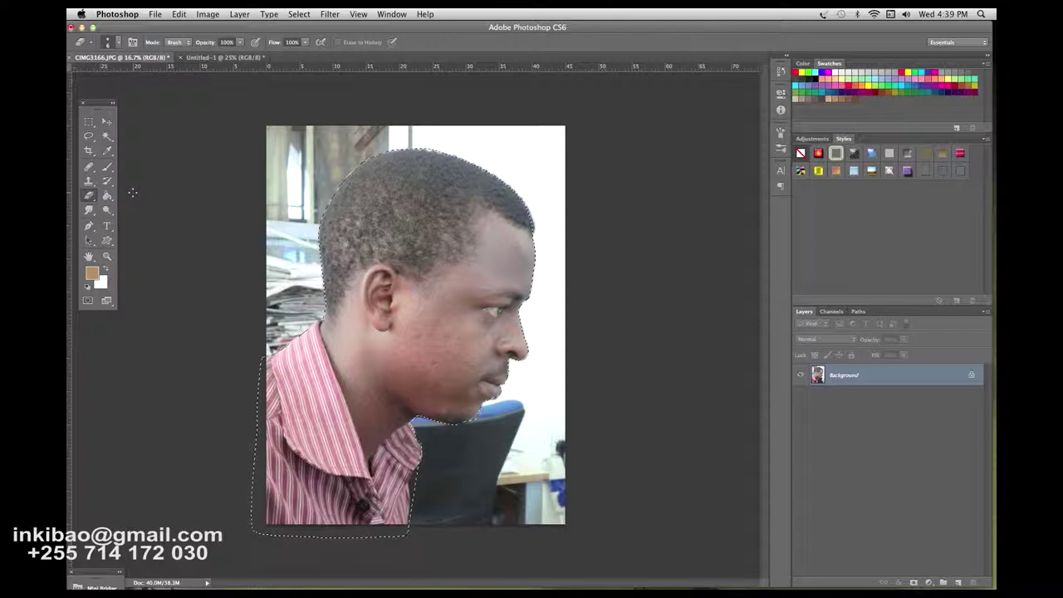
left_click(116, 42)
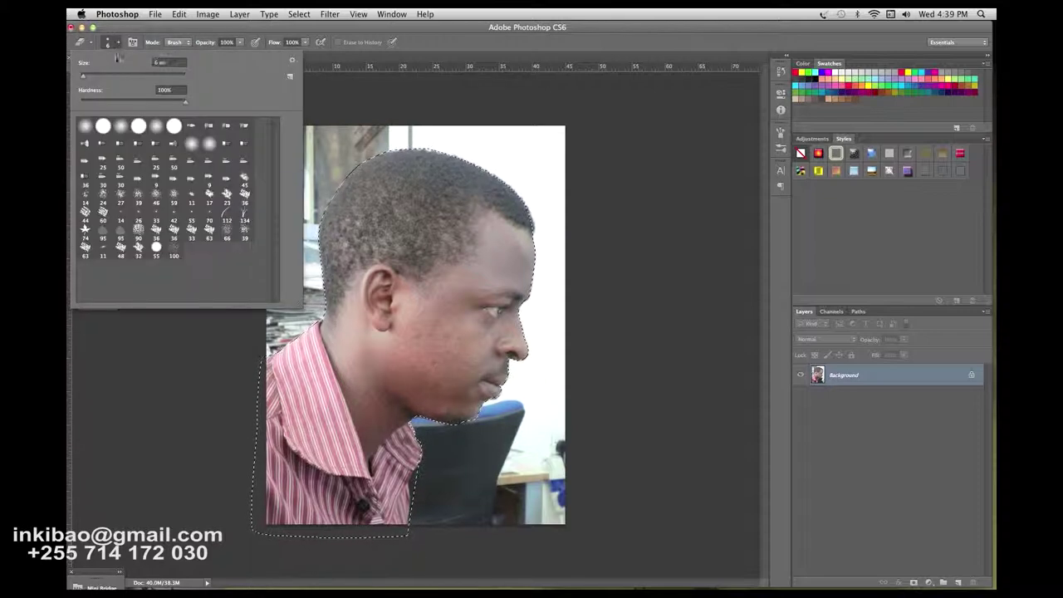
- Set the Eraser to 226 px, try a few strokes on the hair, then undo them
left_click_drag(143, 83, 164, 85)
left_click(125, 46)
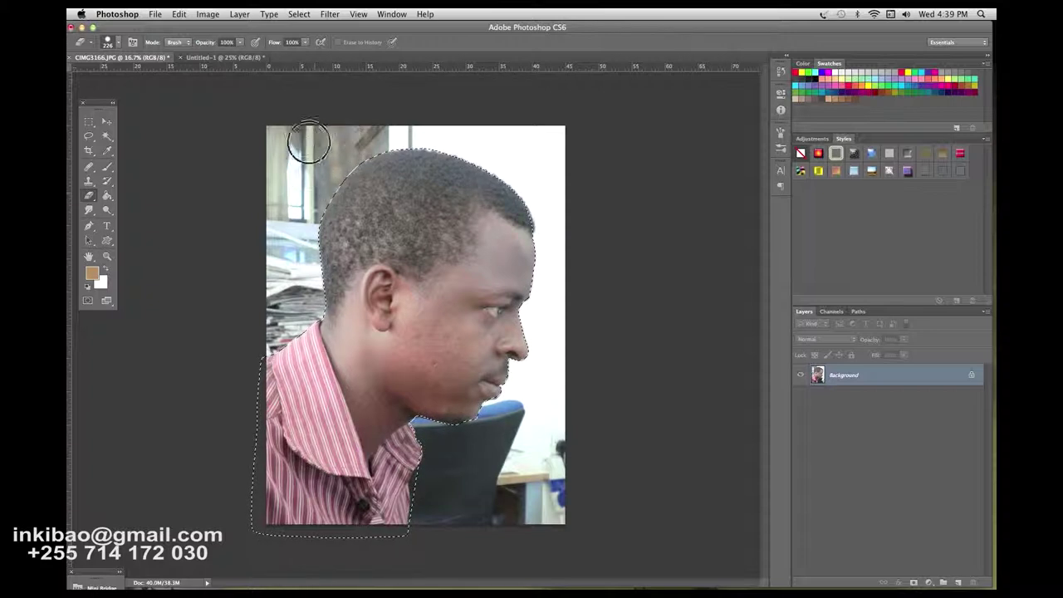
left_click_drag(398, 174, 345, 245)
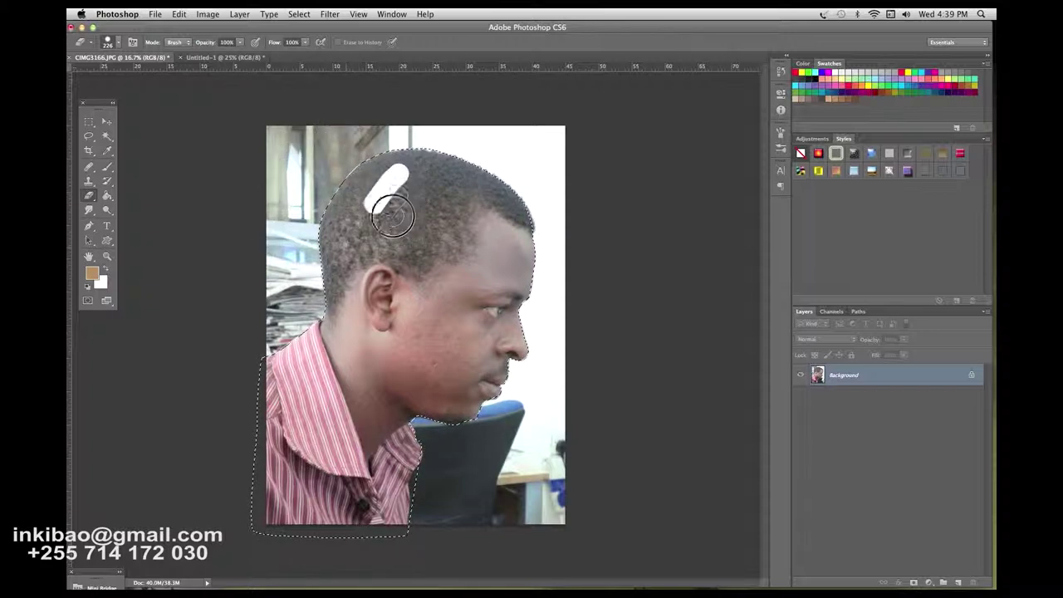
left_click_drag(412, 229, 422, 214)
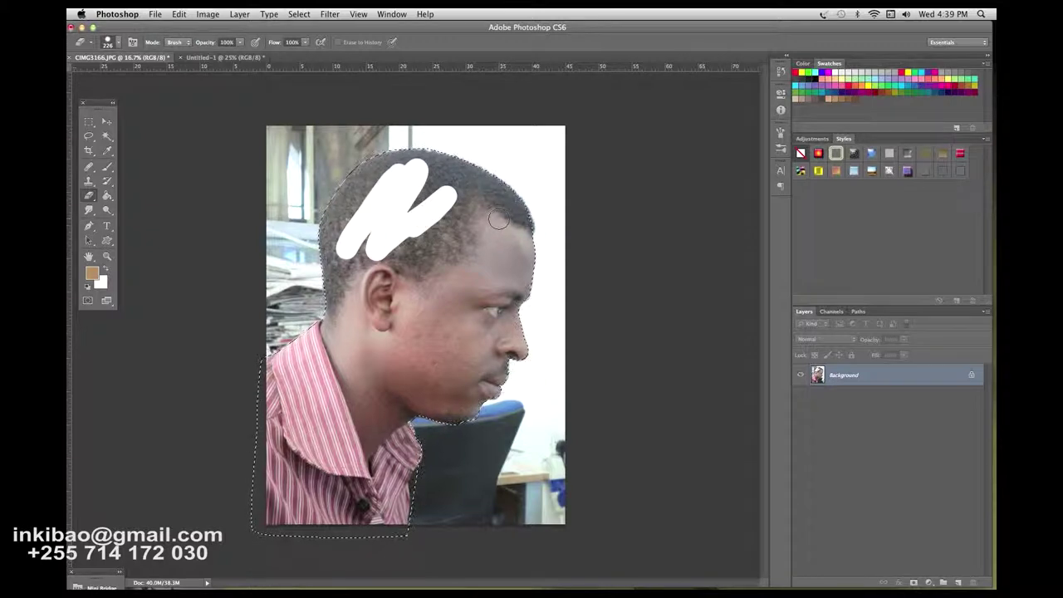
key("ctrl+alt+z")
key("ctrl+alt+z")
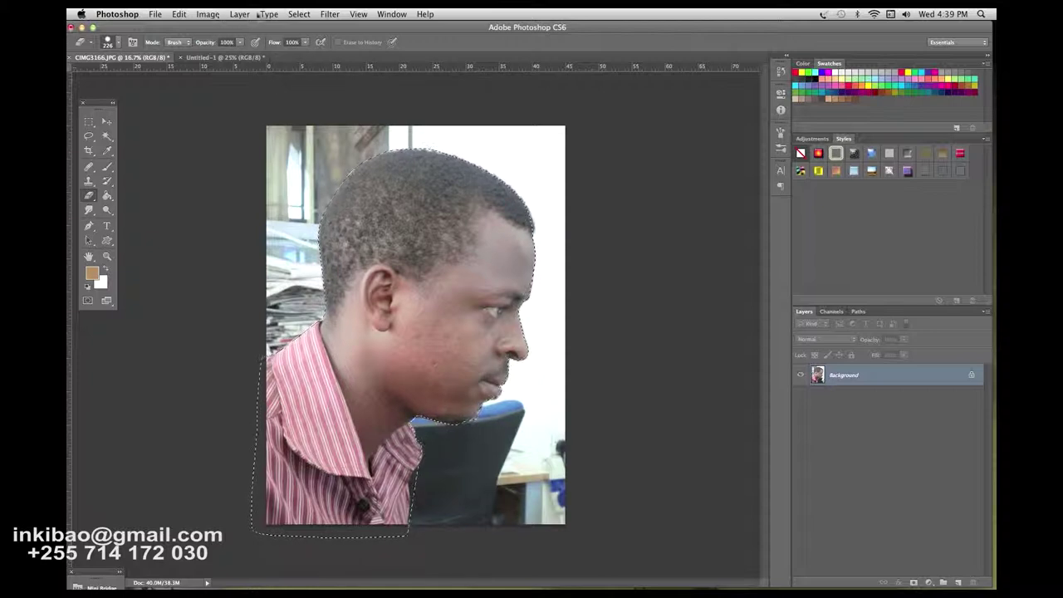
left_click(298, 15)
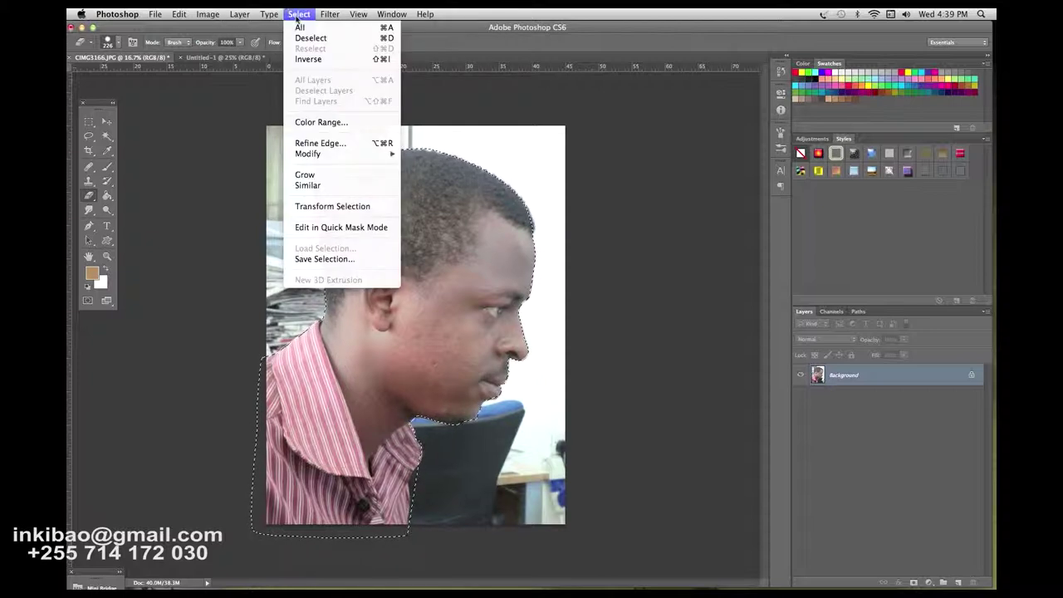
- Invert the selection, erase the upper-left background with a bigger brush, and bring up Fill with White
left_click(300, 60)
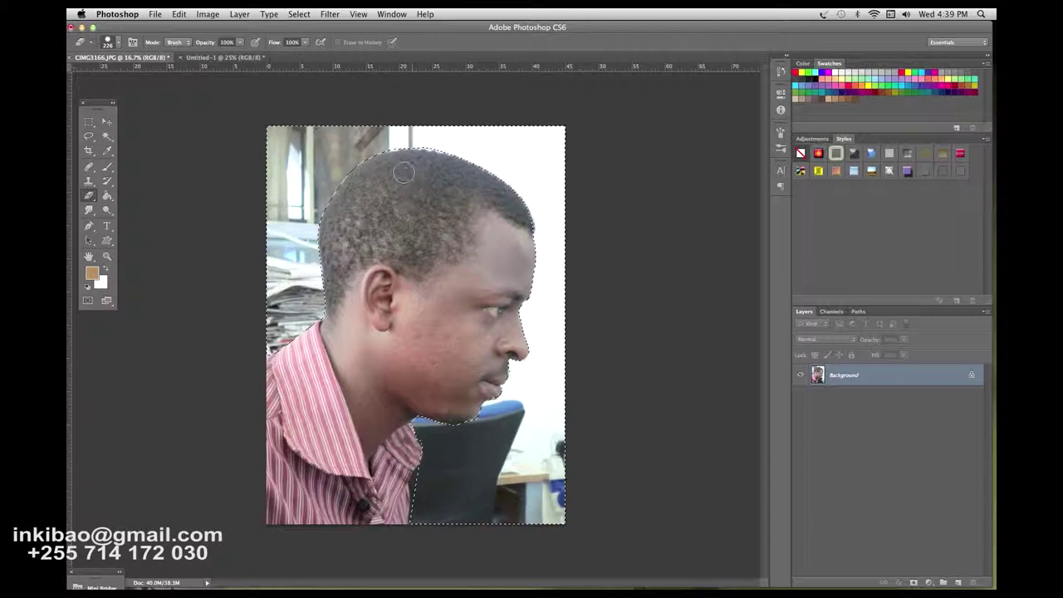
key("bracketright")
key("bracketright")
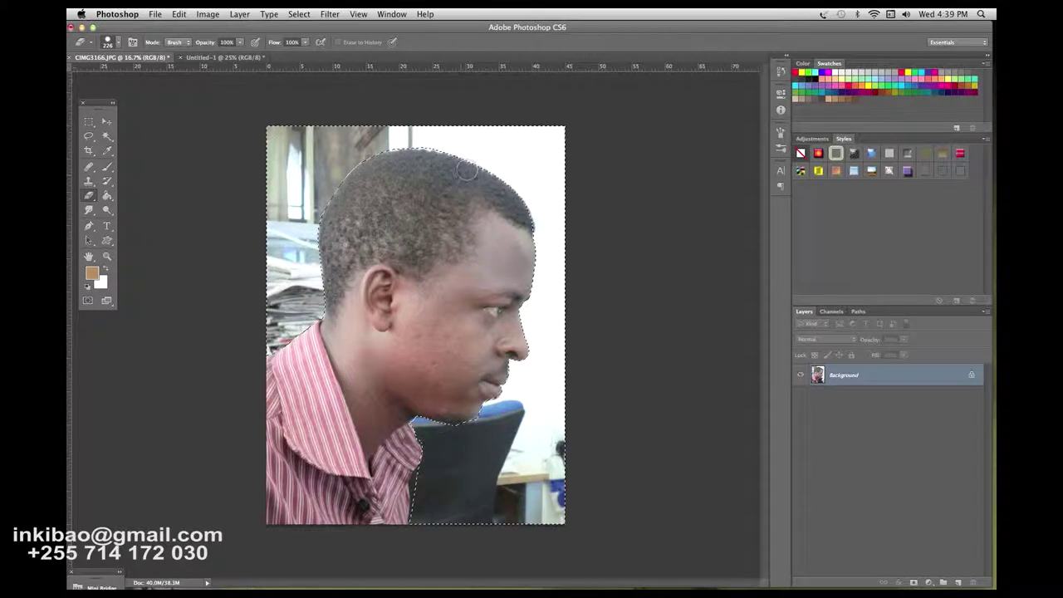
mouse_move(418, 145)
left_mouse_down()
mouse_move(359, 139)
mouse_move(326, 184)
left_mouse_up()
left_click_drag(319, 135, 292, 206)
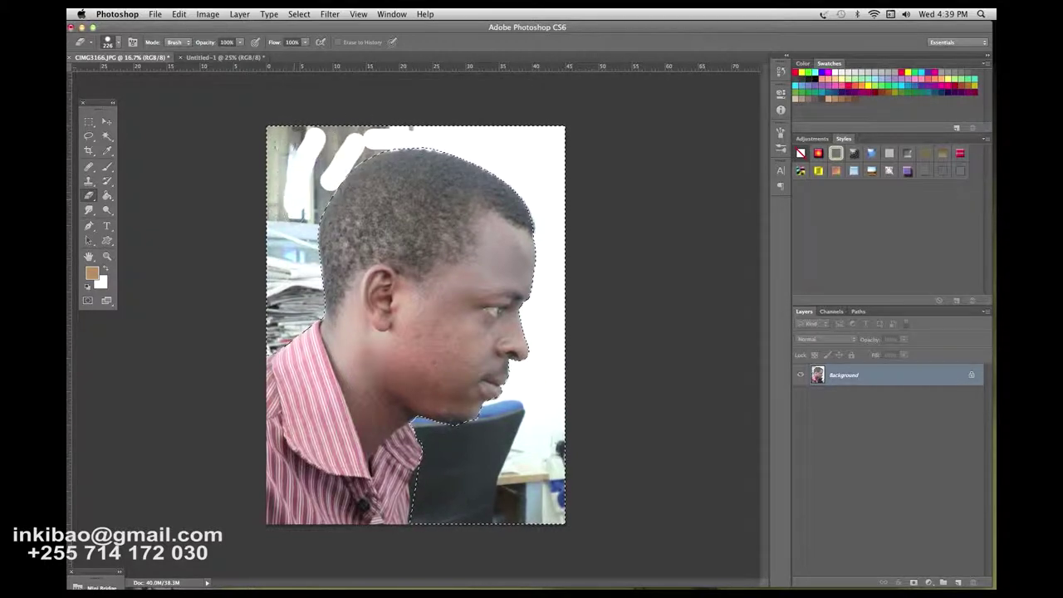
left_click_drag(282, 135, 287, 222)
left_click_drag(277, 152, 287, 287)
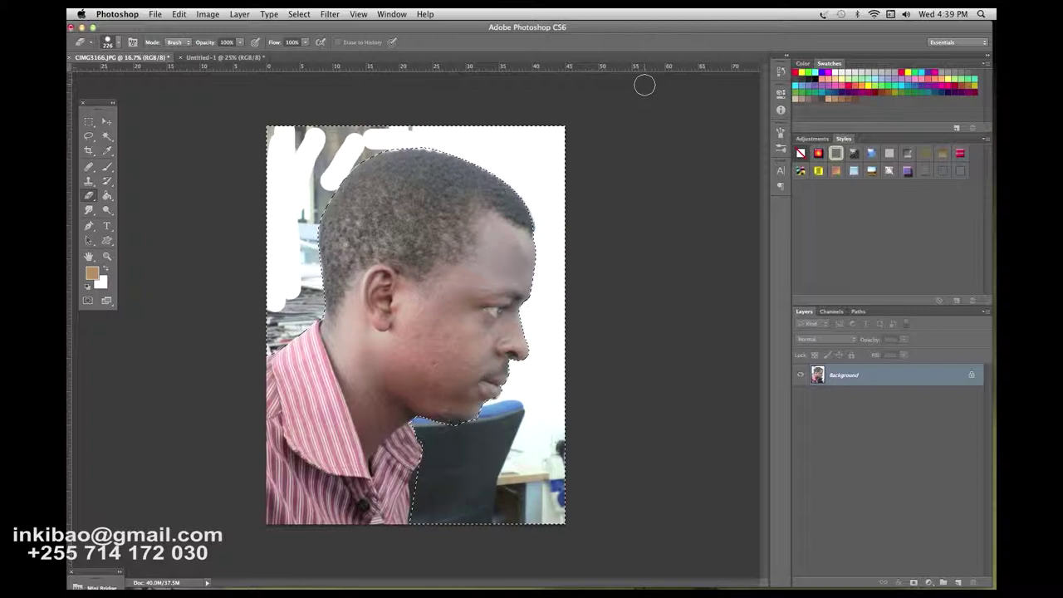
key("shift+BackSpace")
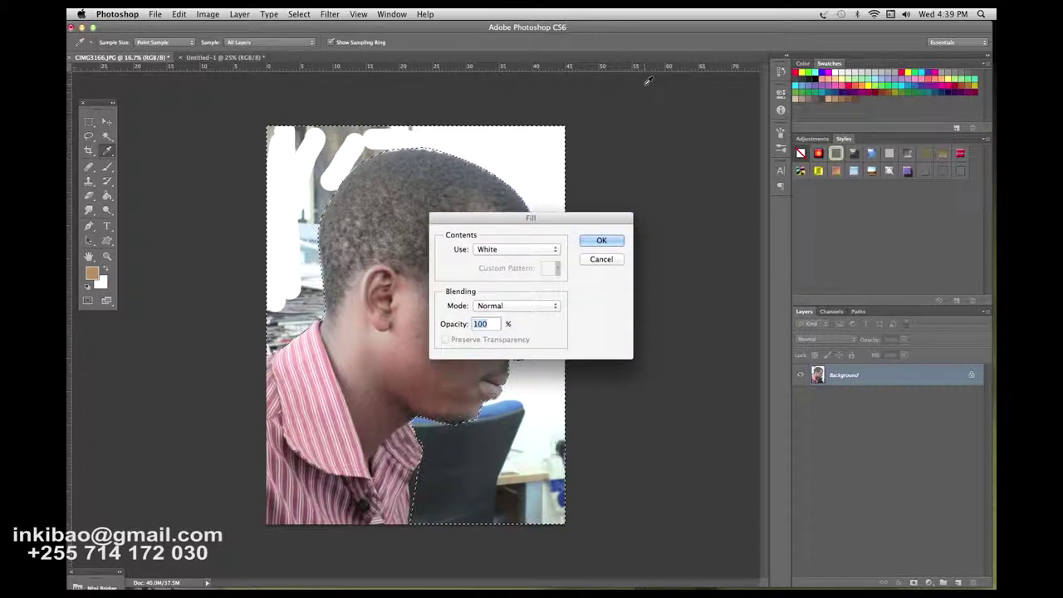
- Fill the background with White and deselect, leaving the man's profile on plain white
left_click(547, 249)
left_click(547, 250)
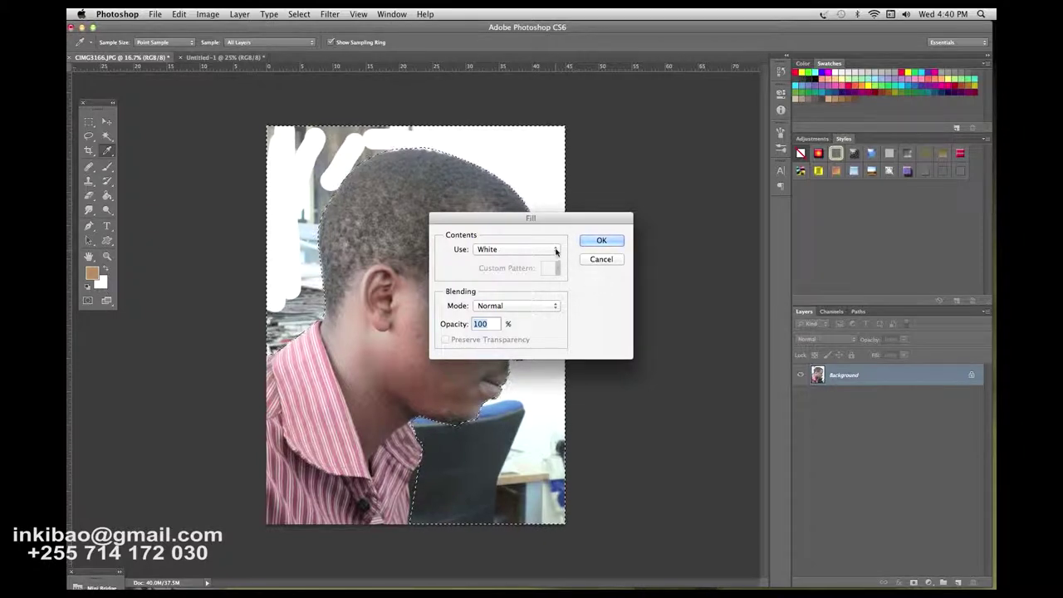
left_click(601, 242)
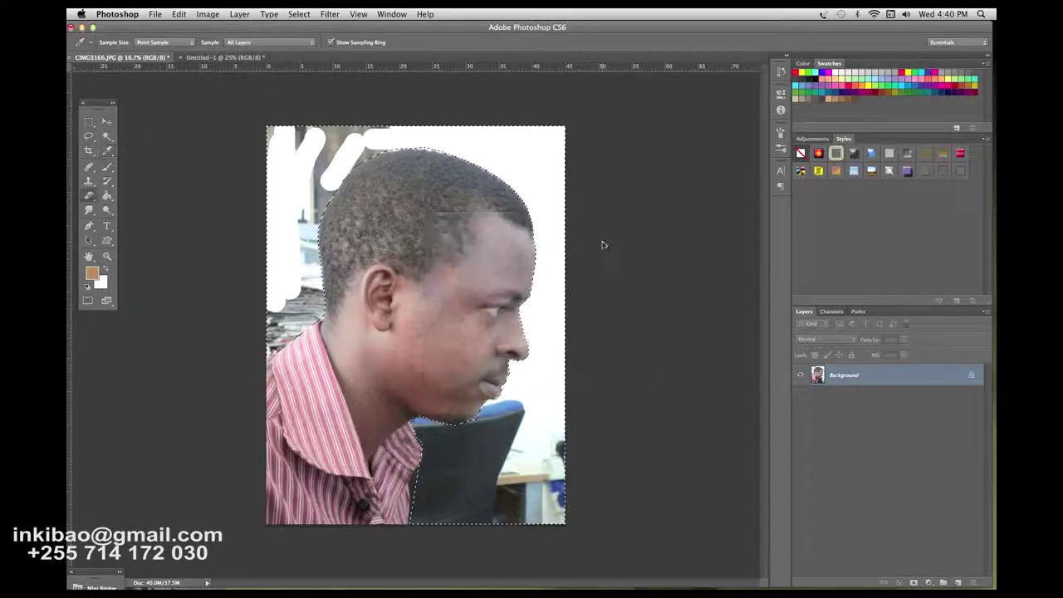
key("e")
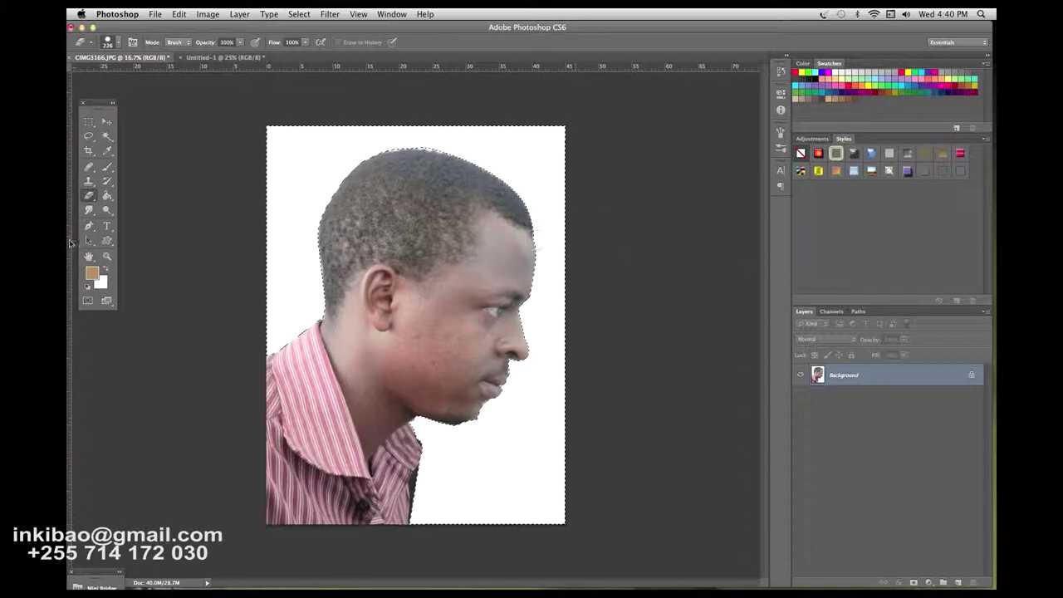
key("ctrl+d")
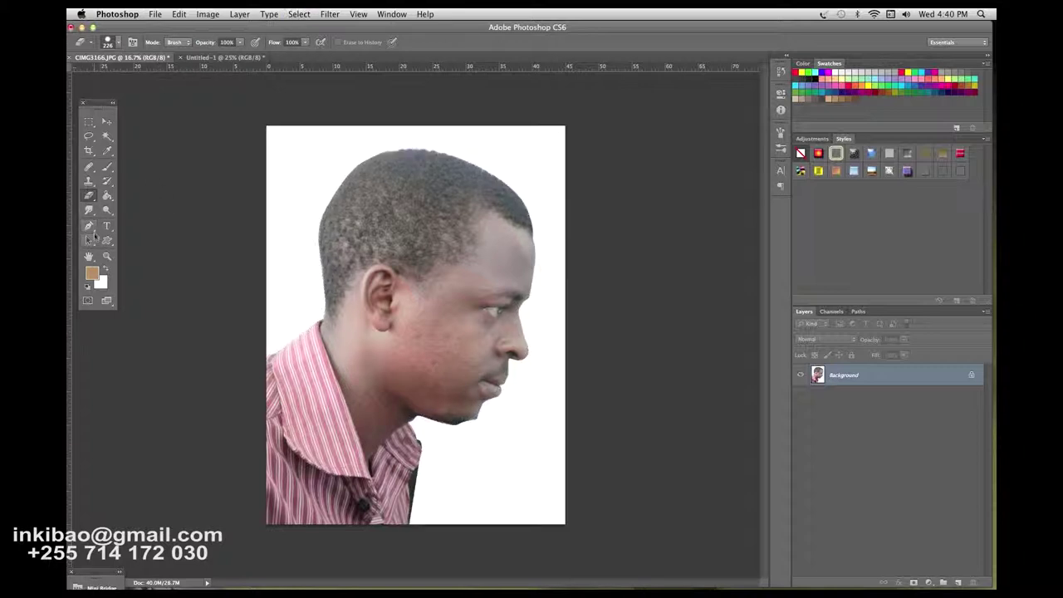
left_click(88, 225)
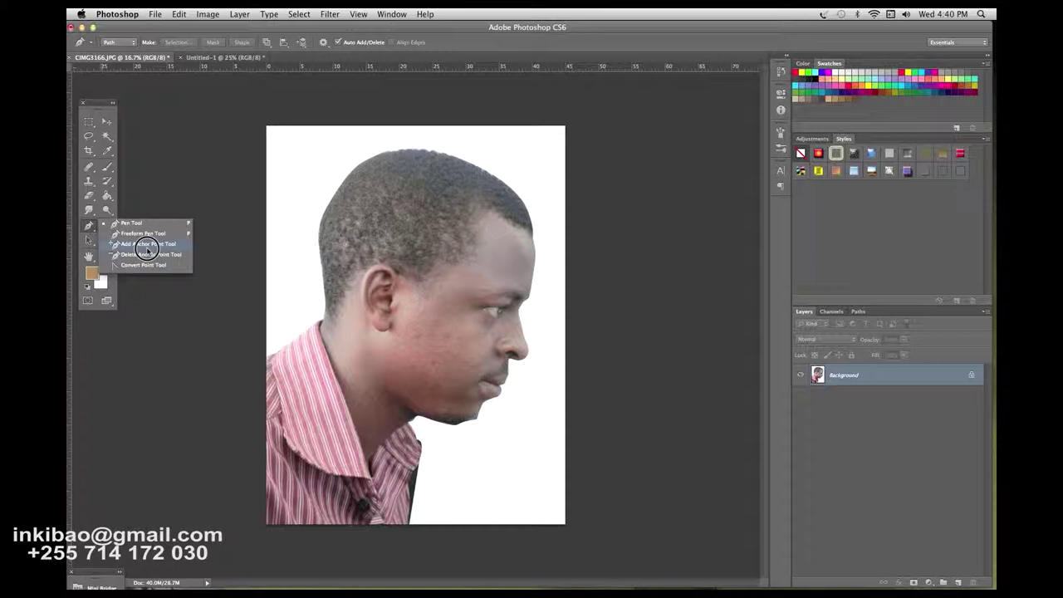
- Draw a closed three-anchor curved Pen path in the white area left of the head
left_click(147, 244)
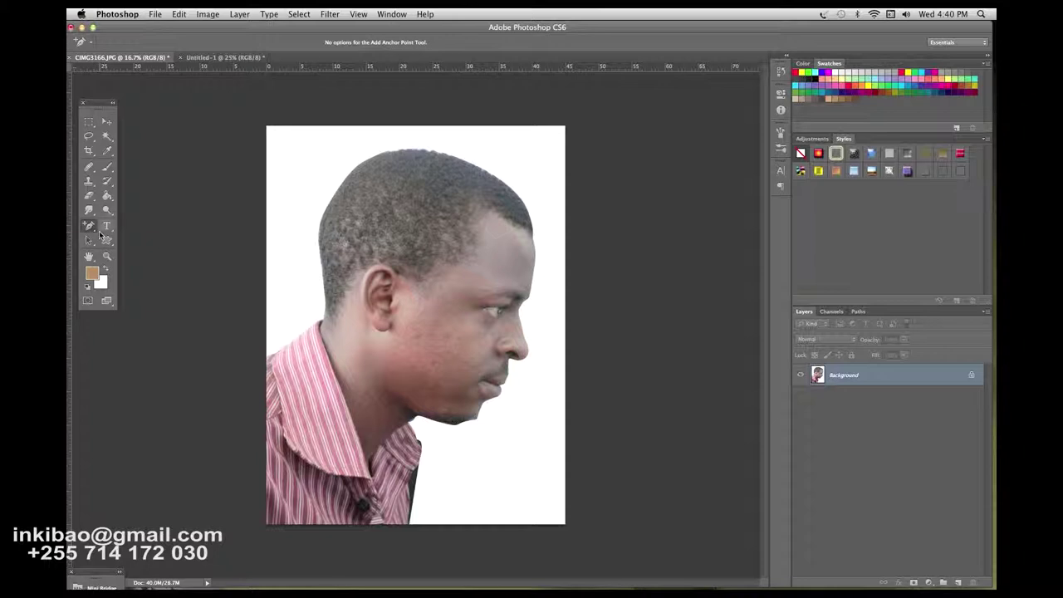
left_click(91, 226)
left_click(133, 221)
left_click_drag(294, 142, 304, 111)
left_click_drag(283, 199, 299, 216)
mouse_move(331, 185)
left_mouse_down()
mouse_move(343, 147)
mouse_move(282, 151)
left_mouse_up()
key("Return")
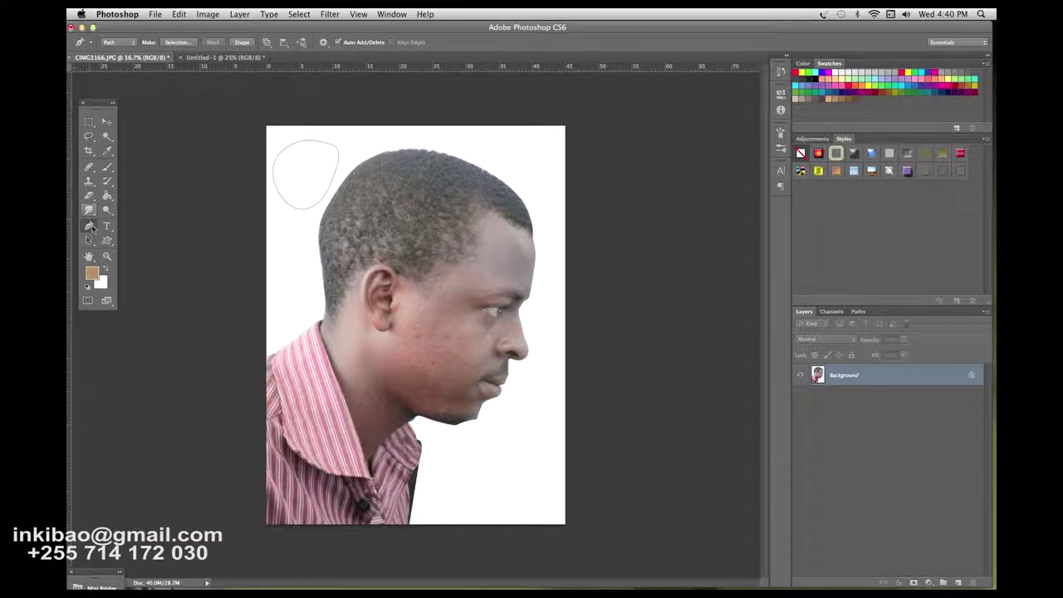
- Add an anchor on the loop's top edge and reshape its left edge outward
left_click(90, 239)
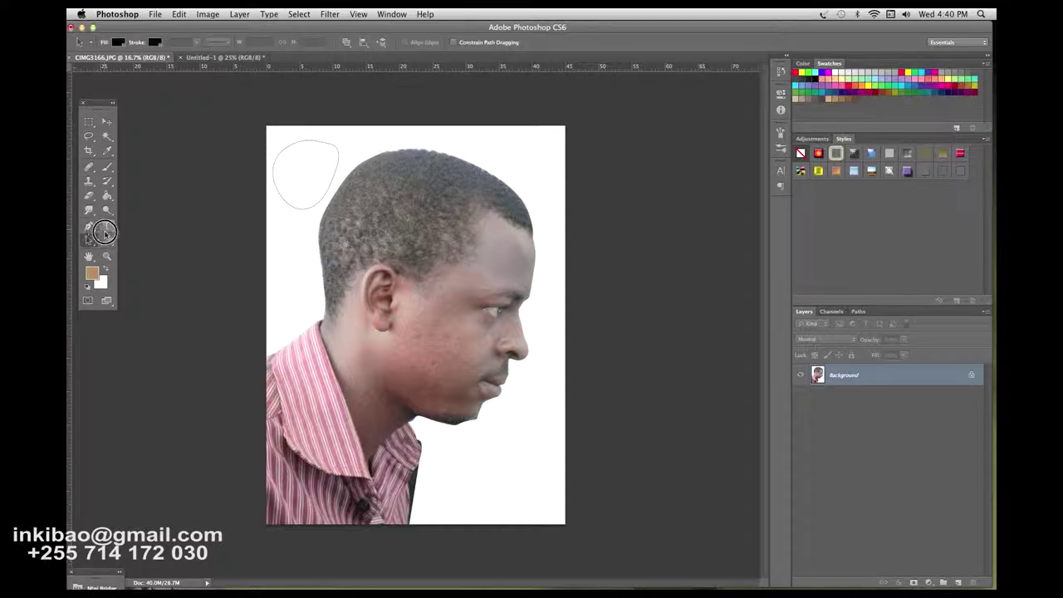
left_click_drag(90, 225, 124, 245)
left_click(124, 244)
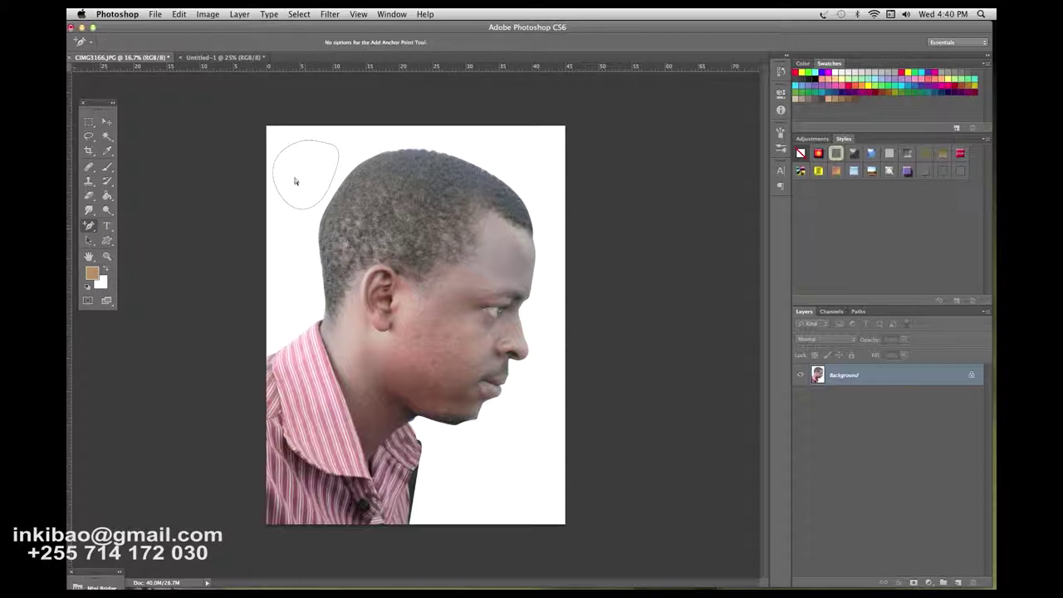
left_click(308, 142)
left_click_drag(276, 168, 270, 175)
mouse_move(271, 176)
left_mouse_down()
mouse_move(303, 176)
mouse_move(297, 186)
left_mouse_up()
- Add anchors on the loop's bottom and right edges, pulling the bottom downward
left_click(309, 212)
left_click_drag(312, 212, 312, 220)
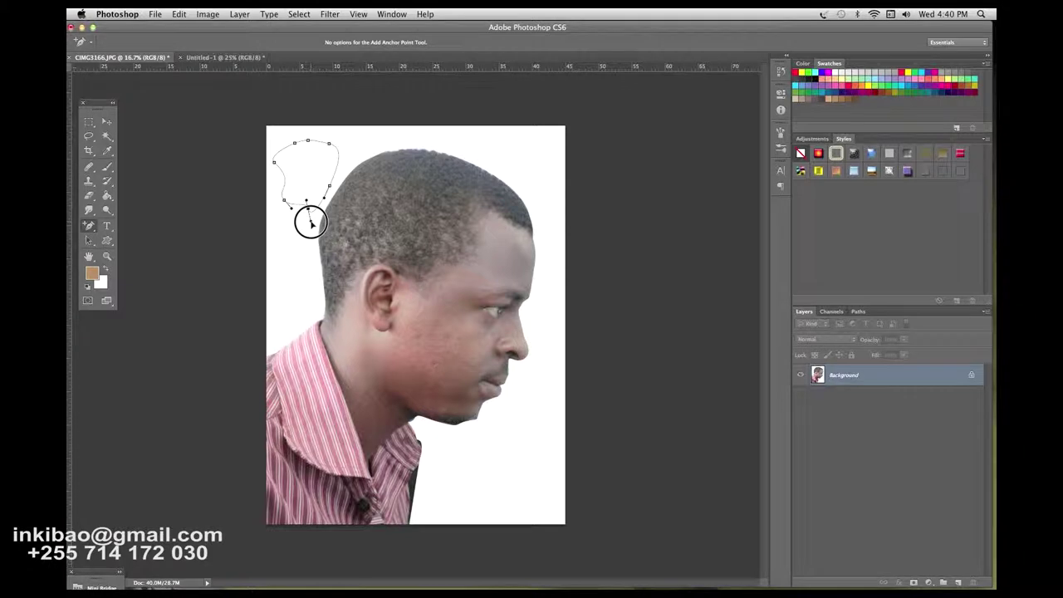
left_click_drag(324, 198, 332, 199)
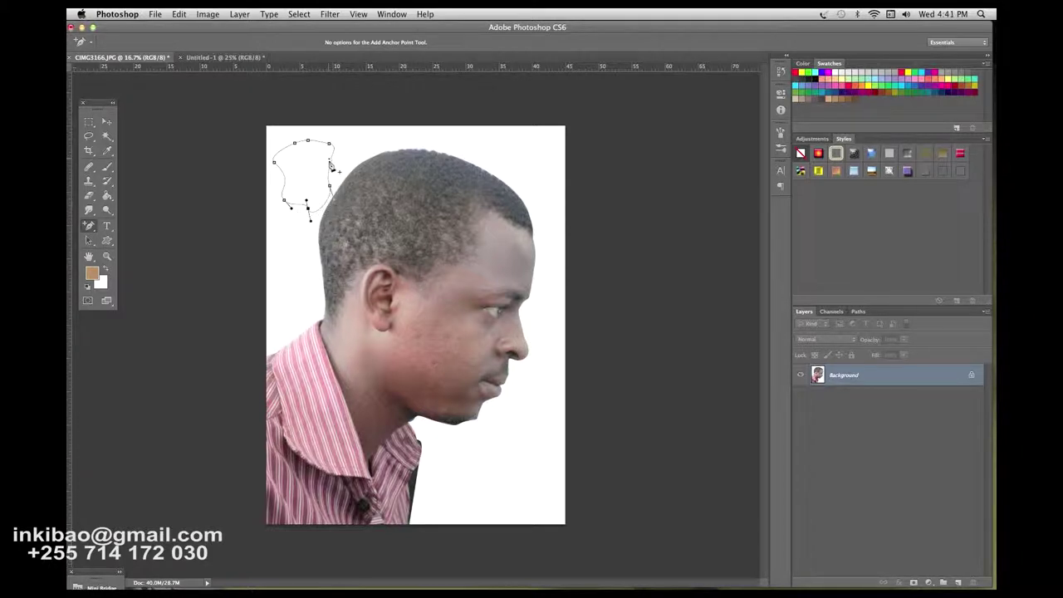
left_click(331, 166)
left_click_drag(319, 166, 316, 168)
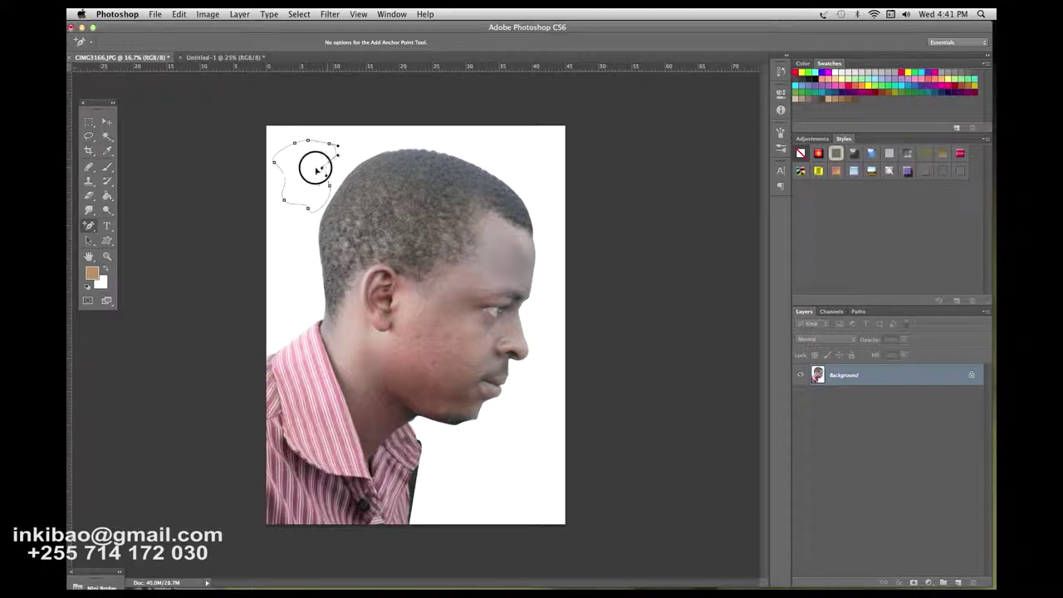
left_click_drag(89, 225, 124, 259)
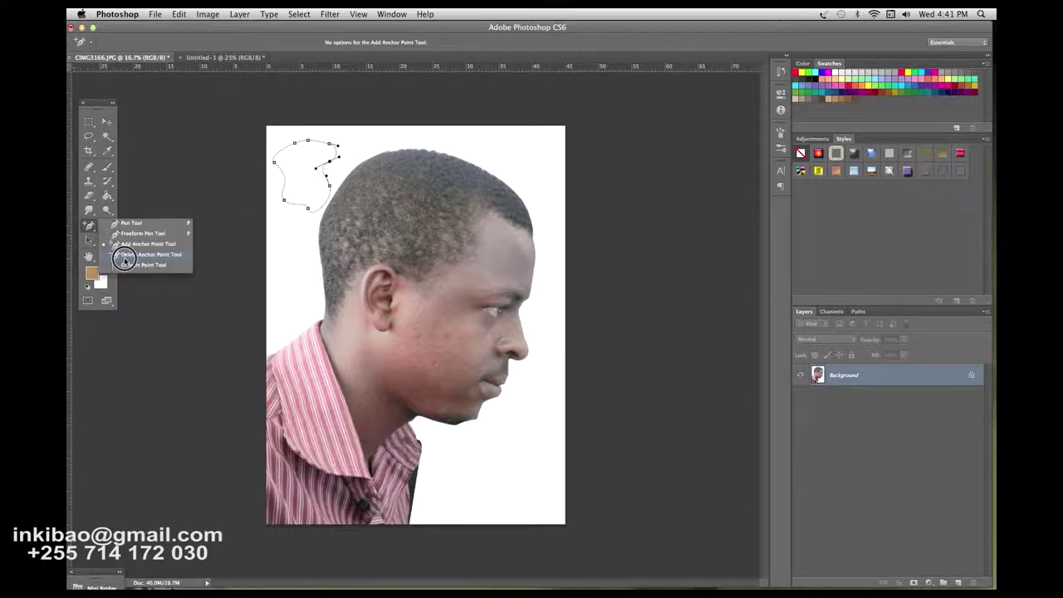
- Delete three anchors from the top and right edge of the small loop
left_click(125, 259)
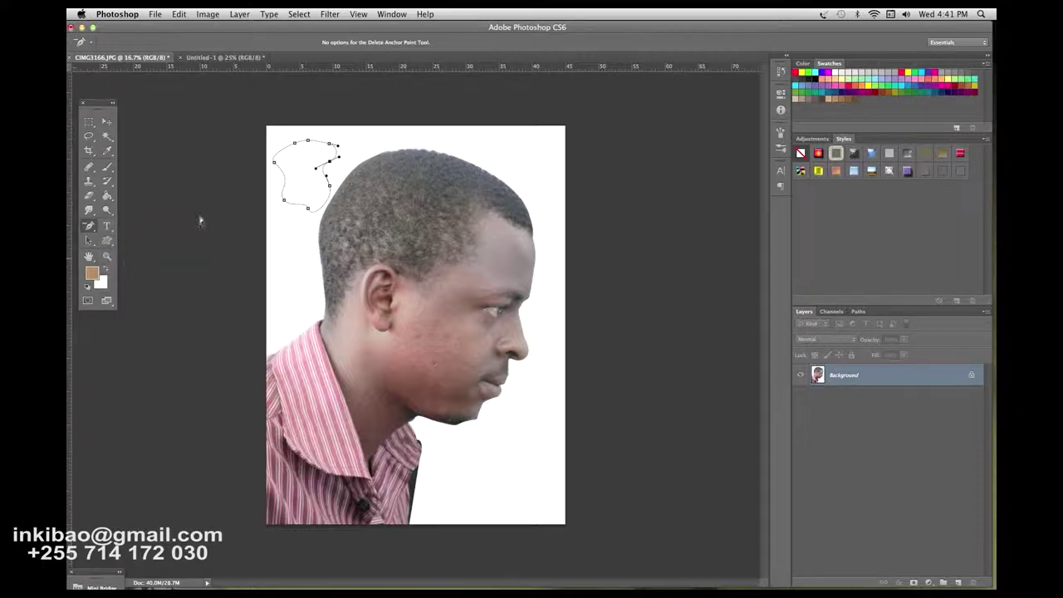
left_click(297, 146)
left_click(309, 142)
left_click(330, 164)
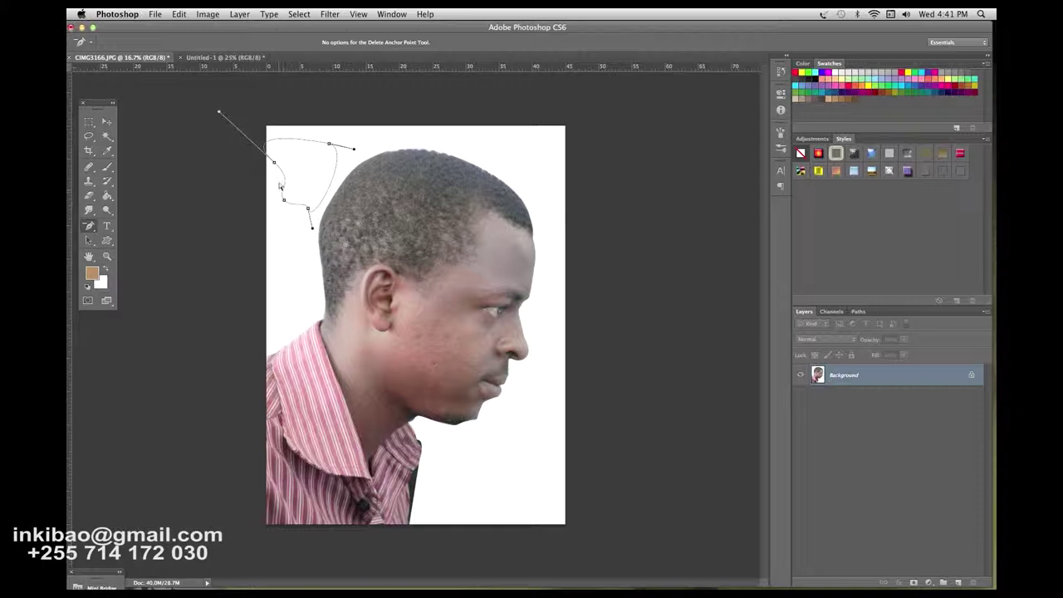
left_click_drag(90, 226, 130, 273)
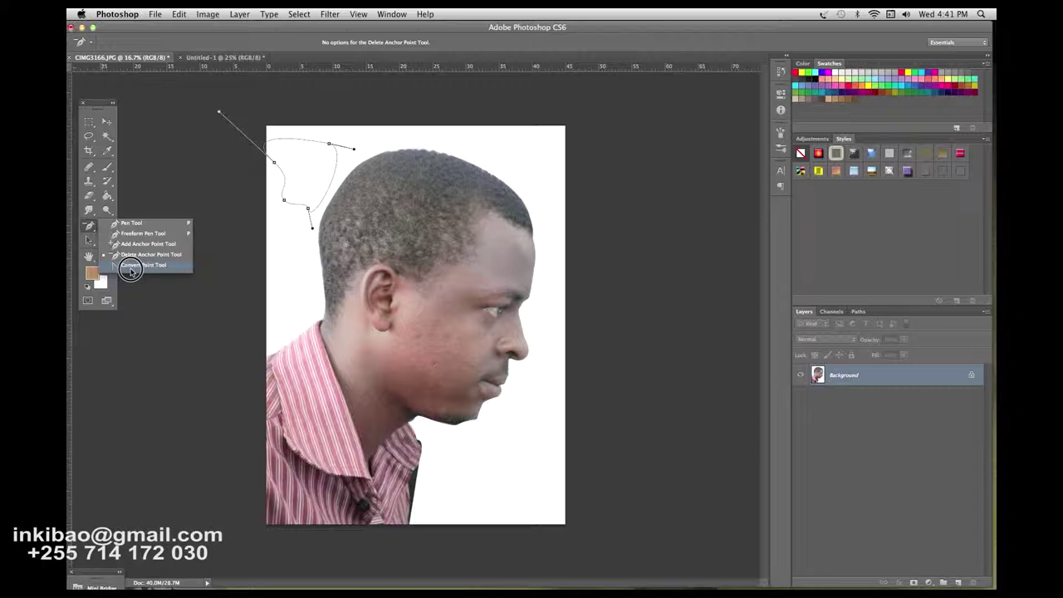
- Convert the loop's left, top and lower anchors into sharp corner points
left_click_drag(129, 272, 132, 270)
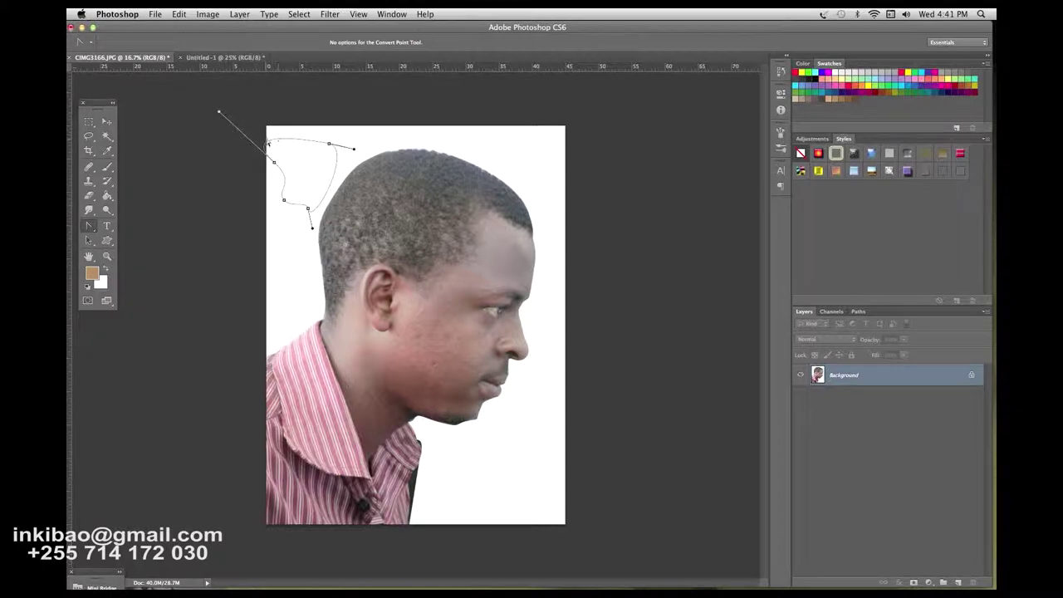
mouse_move(219, 113)
left_mouse_down()
mouse_move(253, 79)
mouse_move(250, 102)
left_mouse_up()
left_click(274, 163)
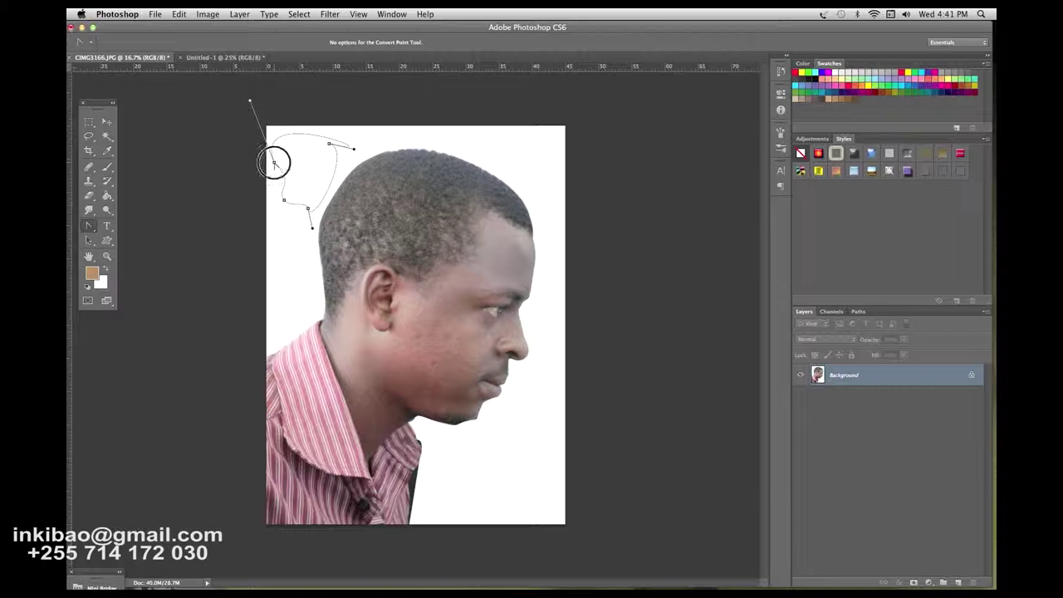
left_click(328, 146)
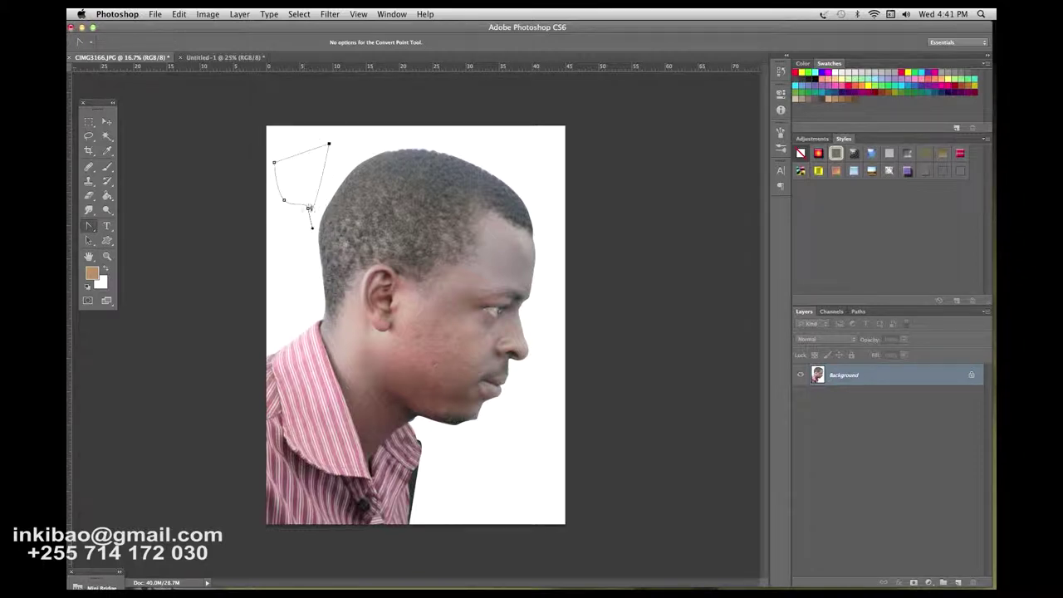
left_click(307, 209)
left_click(283, 201)
- Undo the conversions, then make the top, bottom-right and left anchors corners again
key("ctrl+alt+z")
key("ctrl+alt+z")
key("ctrl+alt+z")
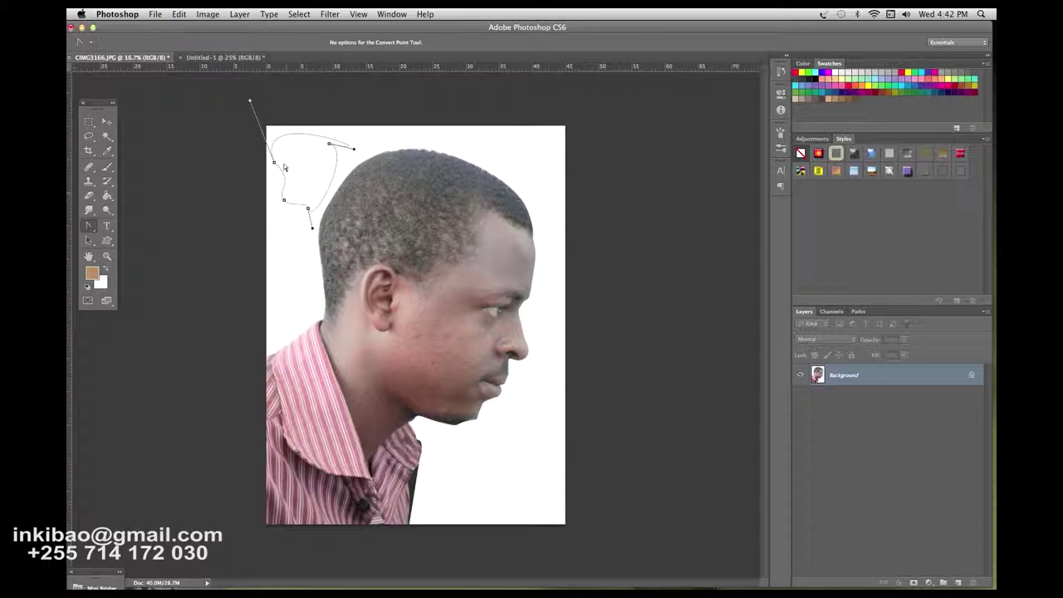
key("ctrl+alt+z")
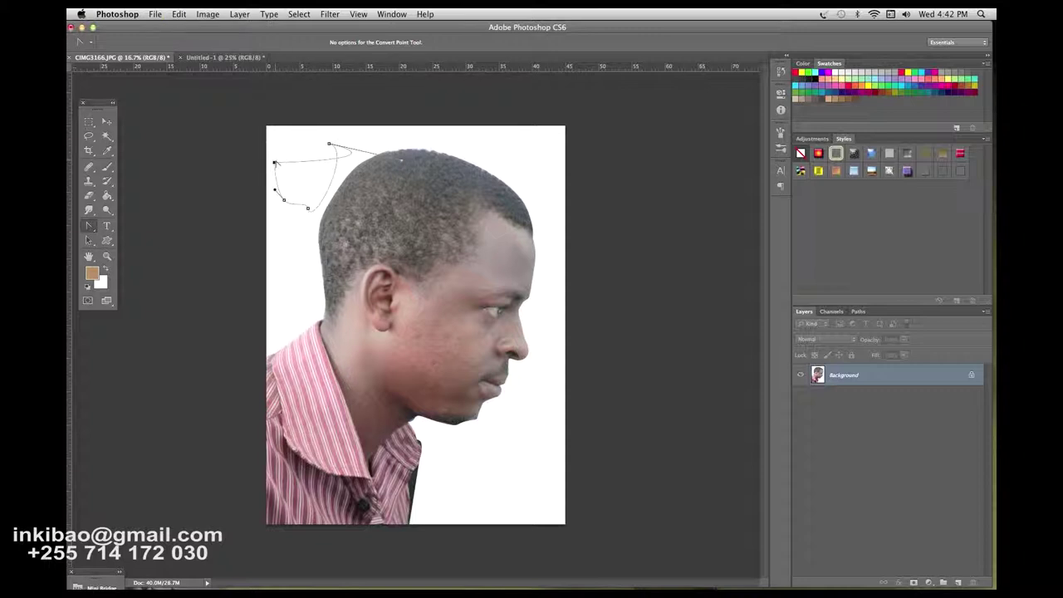
left_click(329, 144)
left_click(307, 210)
left_click(284, 200)
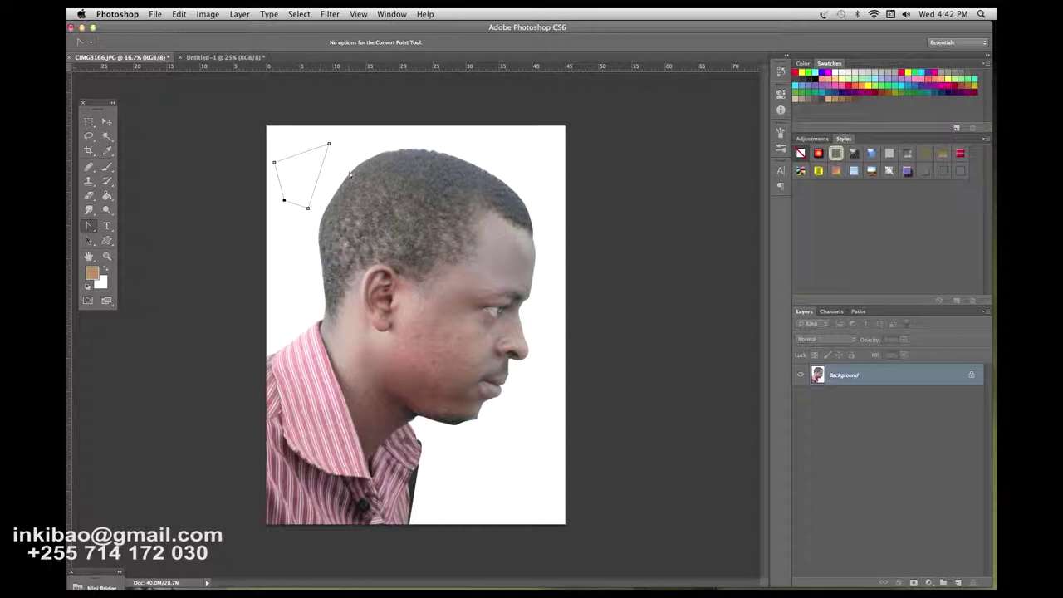
- On Untitled-1, draw a curved seven-anchor vase outline with belly, rounded base and lip
left_click(192, 60)
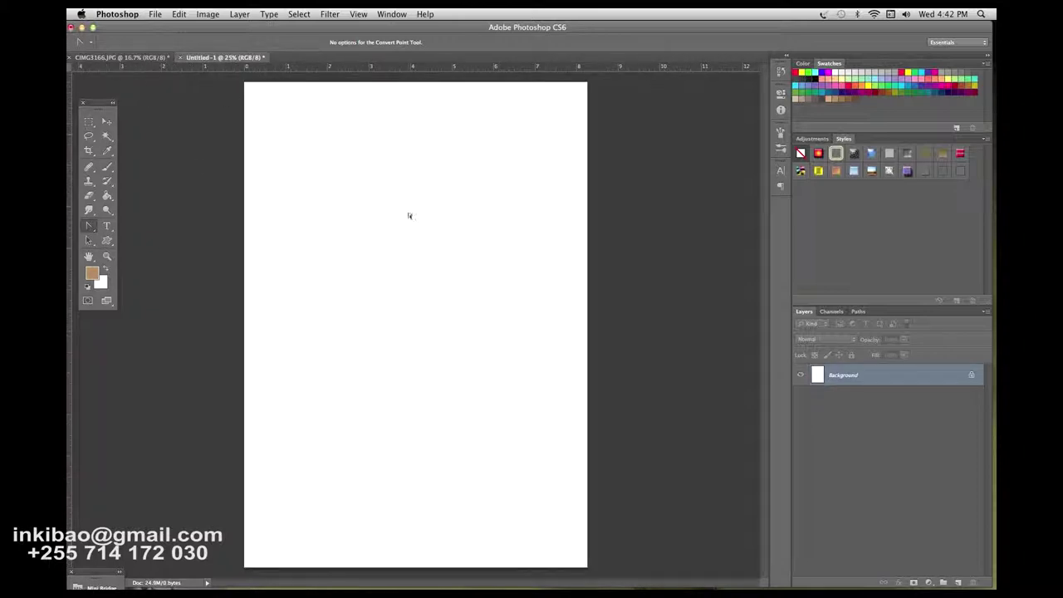
mouse_move(89, 225)
left_mouse_down()
mouse_move(127, 253)
mouse_move(124, 222)
left_mouse_up()
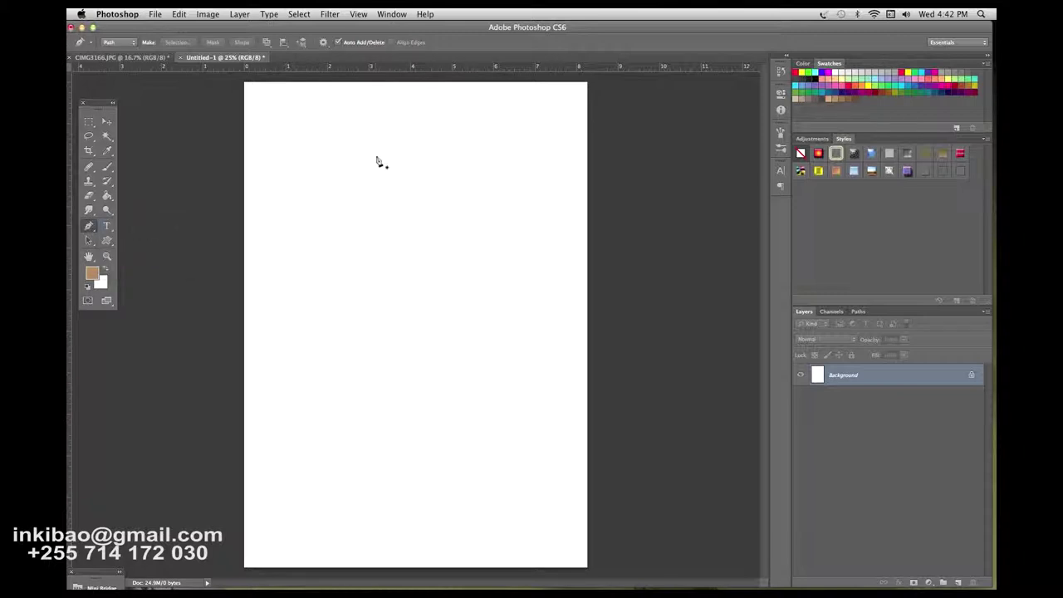
left_click_drag(386, 148, 368, 159)
left_click_drag(345, 197, 347, 254)
left_click_drag(395, 294, 412, 343)
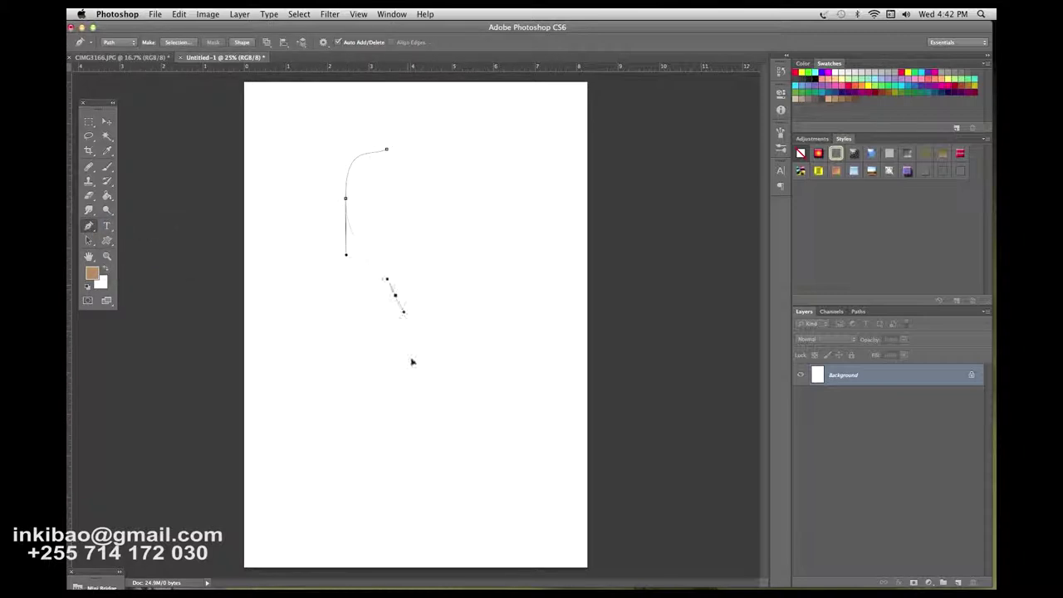
left_click_drag(333, 417, 285, 418)
left_click_drag(264, 312, 265, 285)
mouse_move(285, 184)
left_mouse_down()
mouse_move(288, 138)
mouse_move(293, 155)
left_mouse_up()
left_click_drag(312, 97, 363, 114)
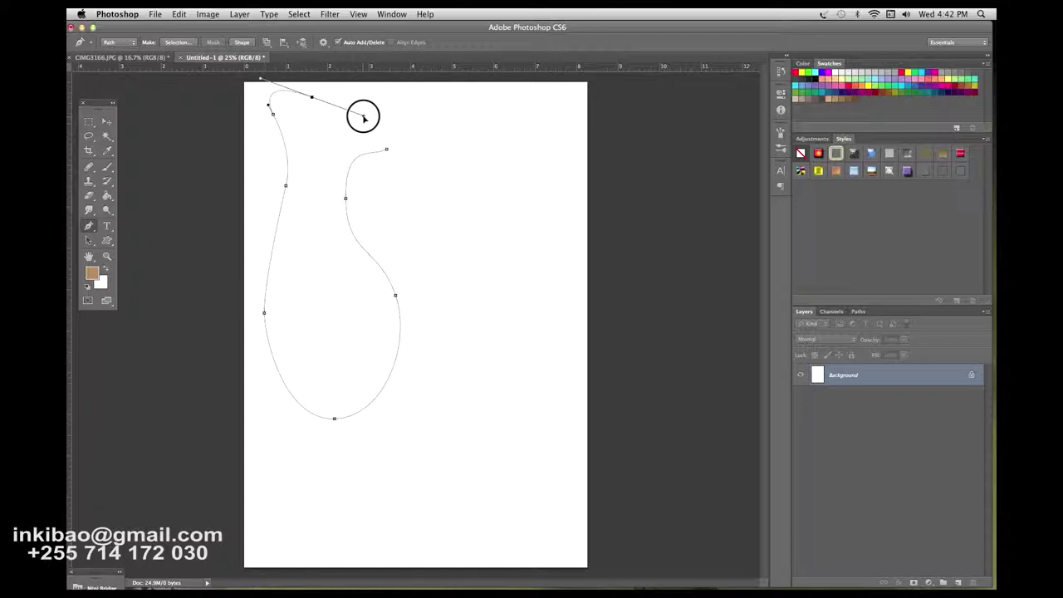
right_click(275, 240)
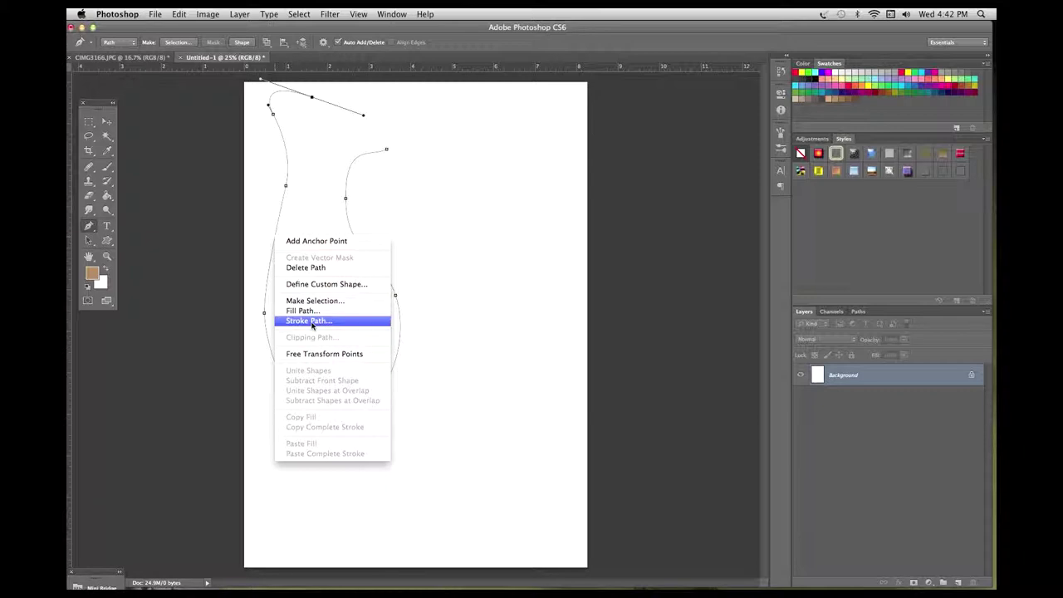
- Stroke the vase path with the Brush tool, keeping Simulate Pressure on
left_click(312, 322)
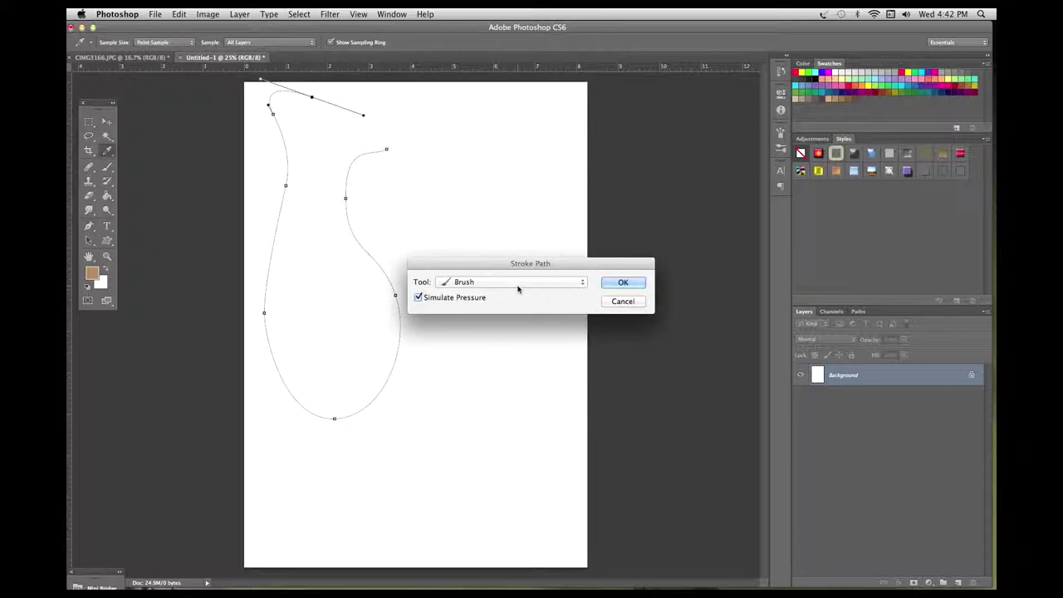
left_click(519, 284)
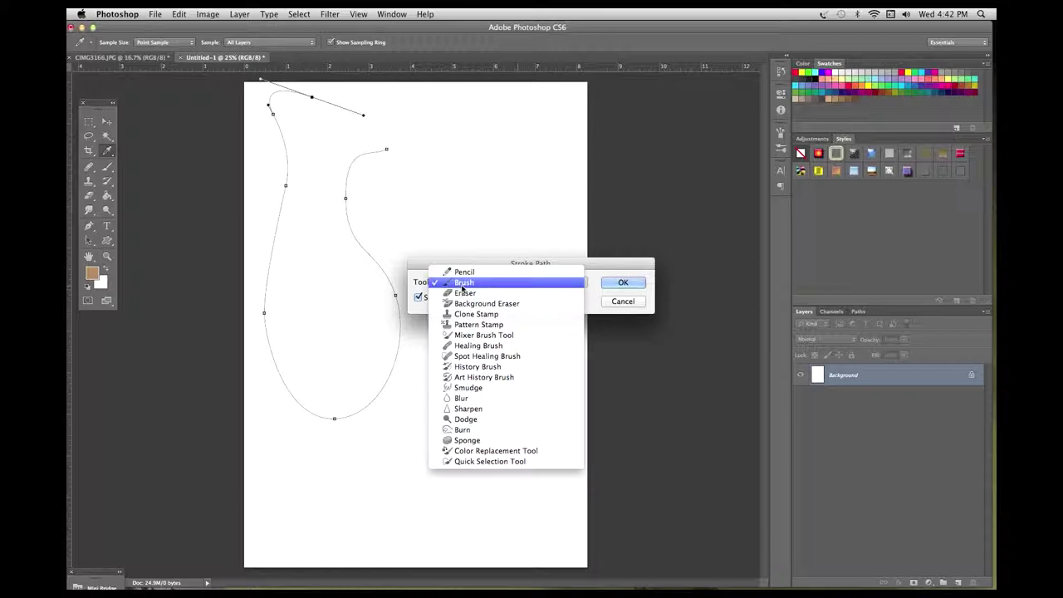
left_click(463, 284)
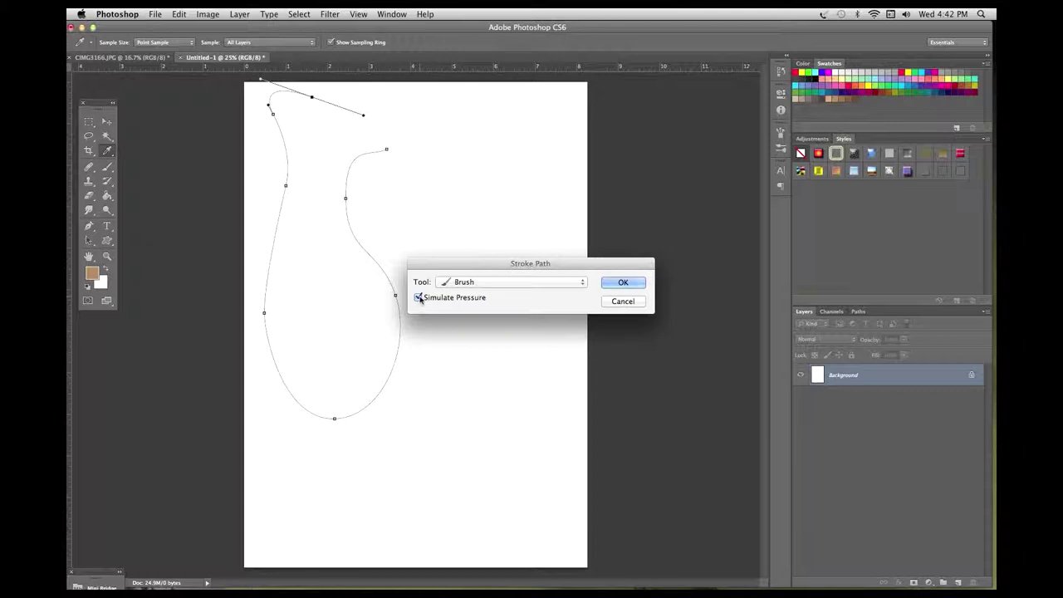
left_click(618, 282)
key("p")
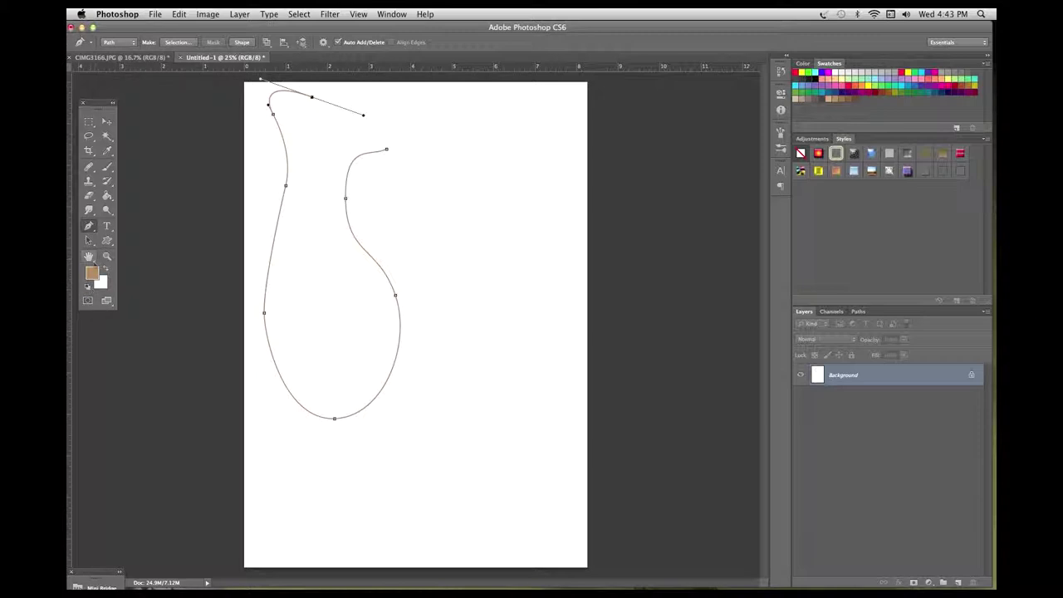
left_click(88, 240)
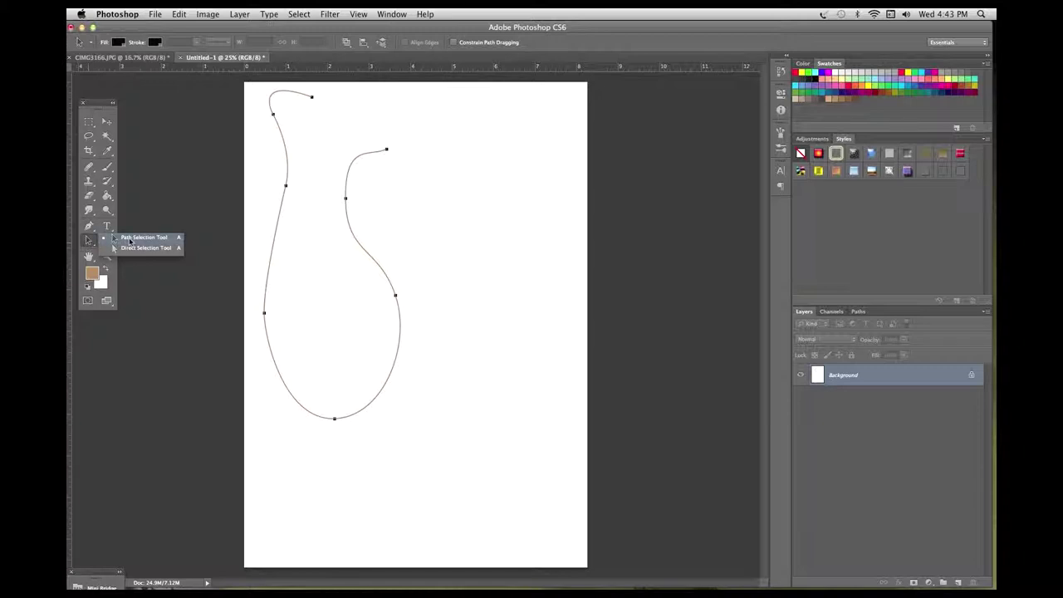
- Alt-drag a copy of the vase path lower right, then delete the paths
left_click(129, 241)
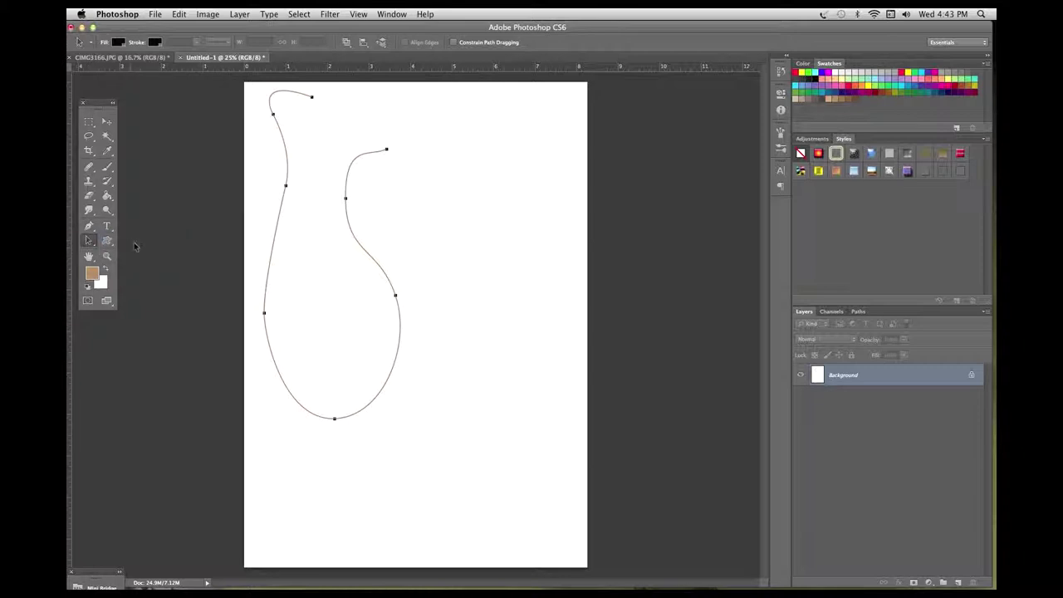
left_click_drag(286, 187, 448, 294)
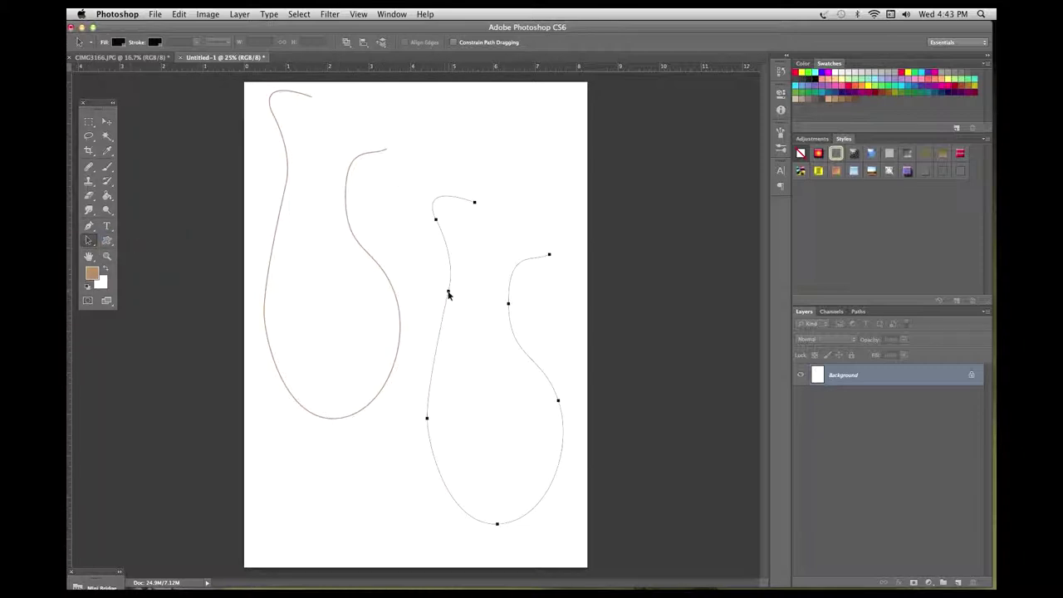
key("Delete")
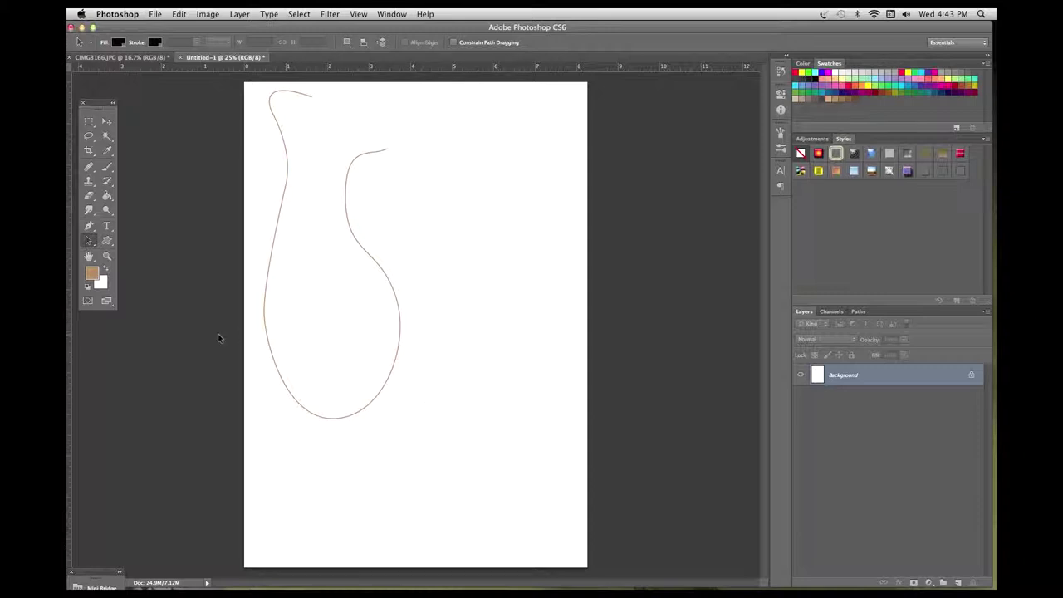
- Select anchors at the top of the stroked vase outline with Direct Selection
left_click_drag(89, 240, 123, 249)
left_click_drag(93, 244, 130, 252)
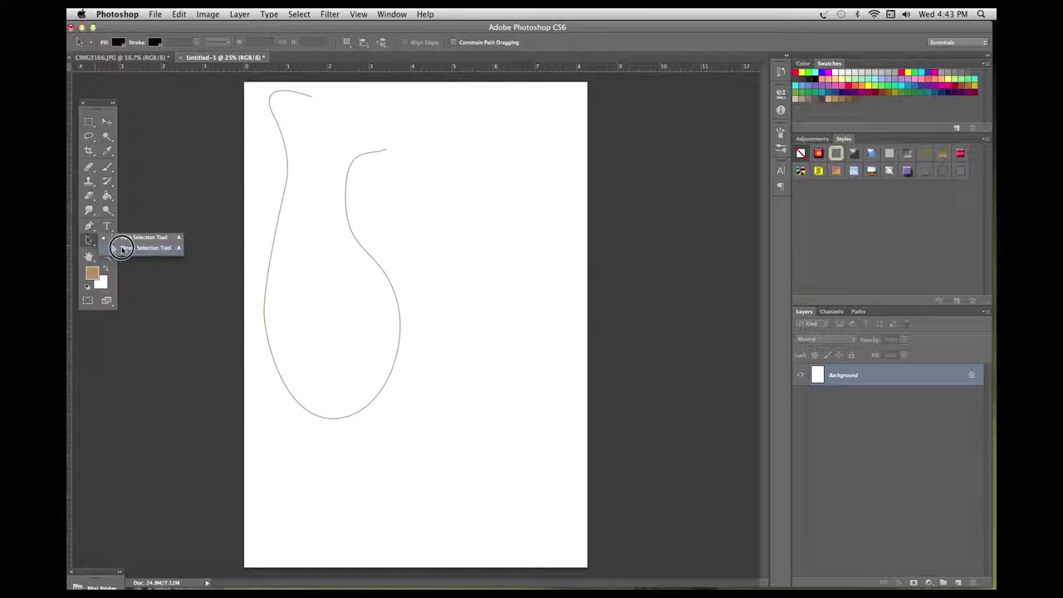
left_click(282, 139)
left_click(375, 148)
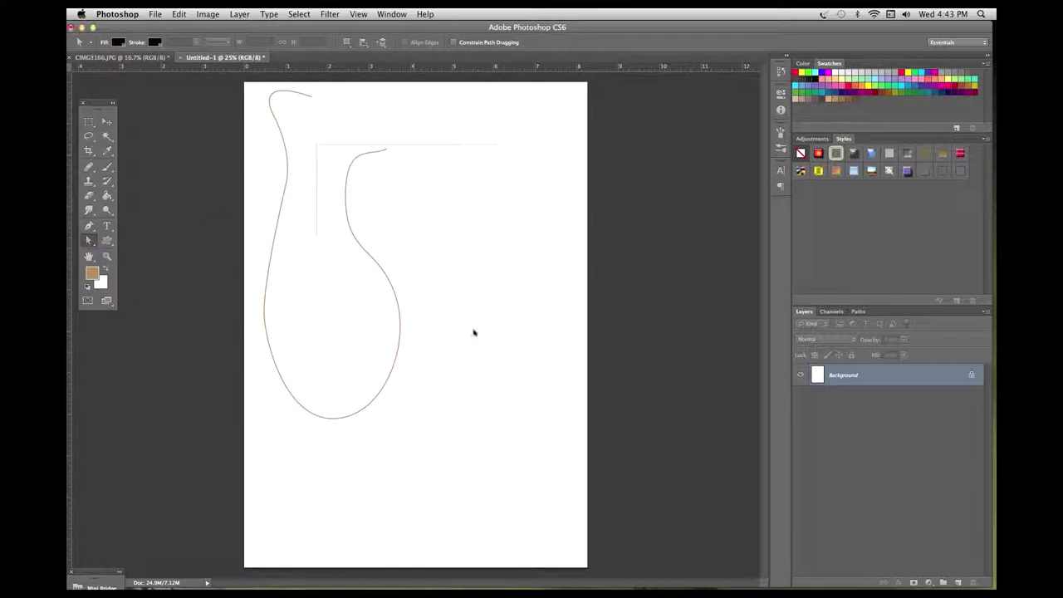